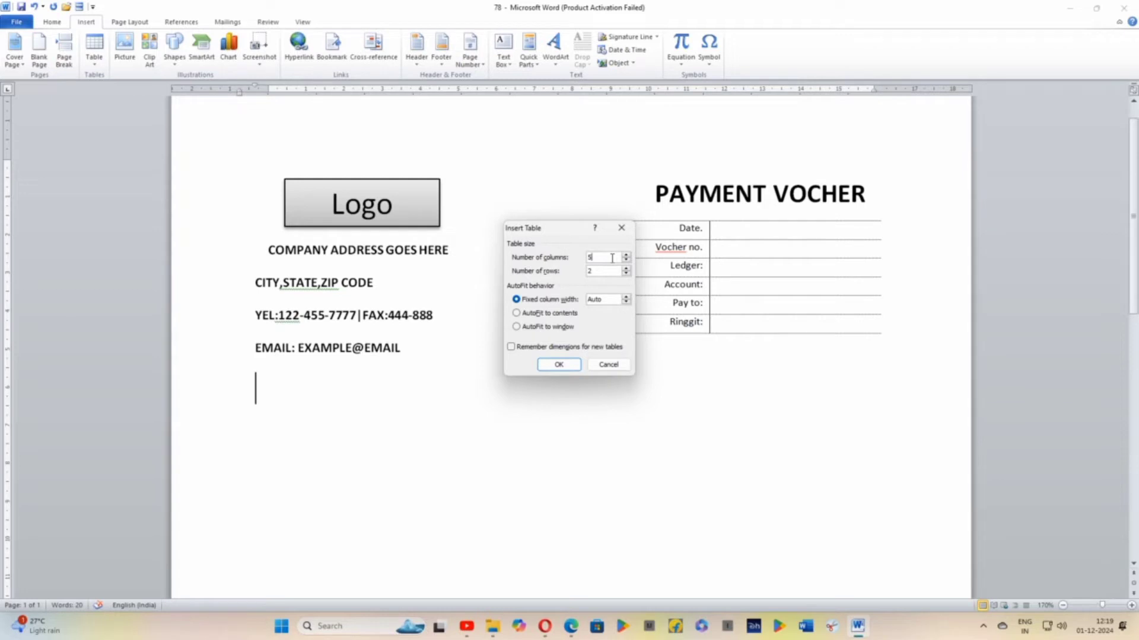
Insert a table with 5 columns and 10 rows below the company e-mail line
key(BackSpace)
text(5)
click(597, 270)
key(BackSpace)
text(10)
click(556, 364)
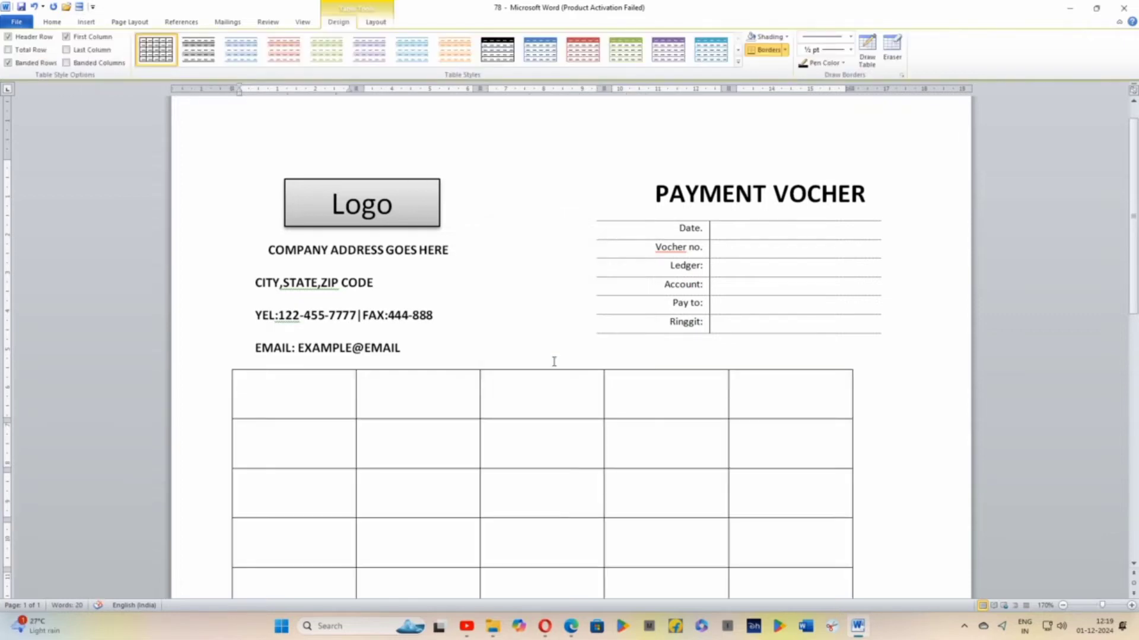
Set the font size of the whole new table and the empty paragraph below it to 8
scroll(554, 362, down, 1)
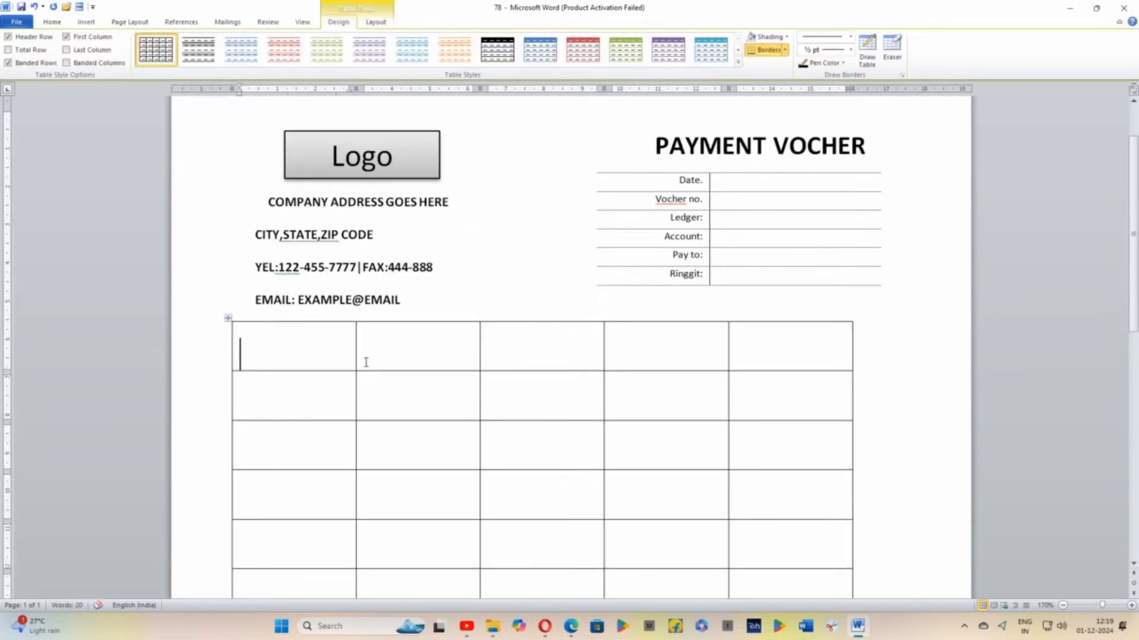
scroll(366, 361, down, 1)
drag(308, 312, 611, 633)
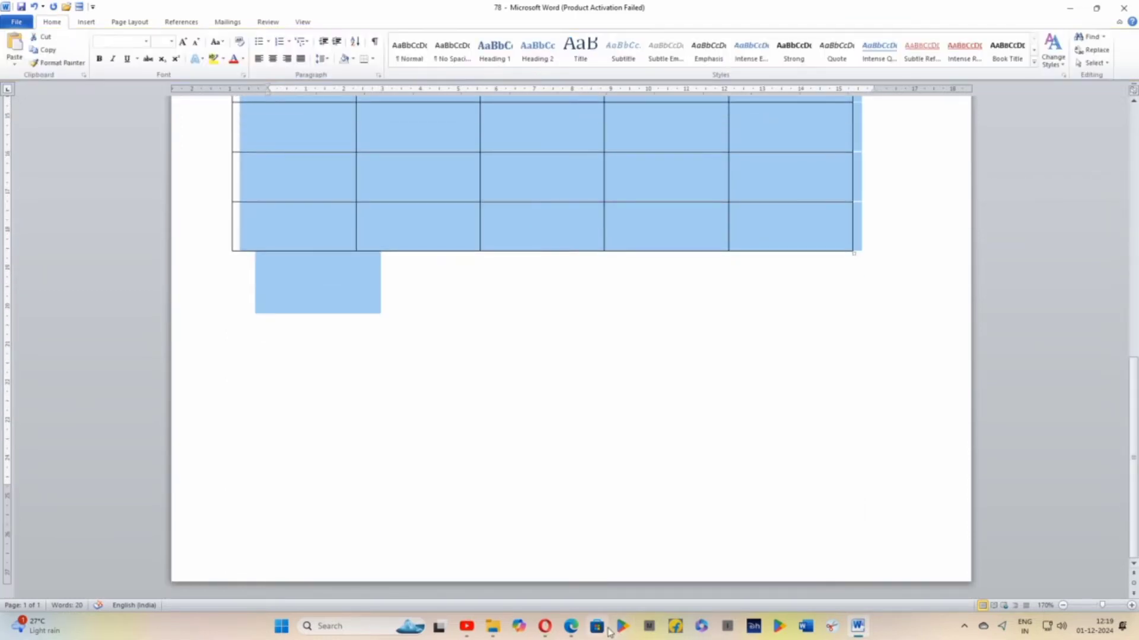
scroll(642, 274, up, 10)
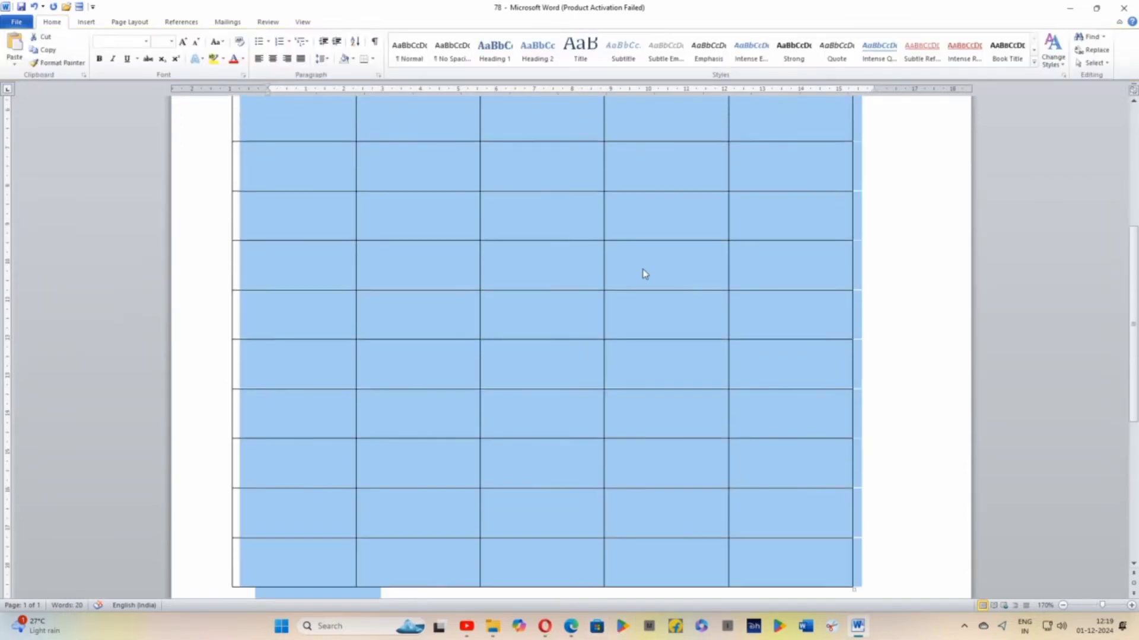
click(171, 42)
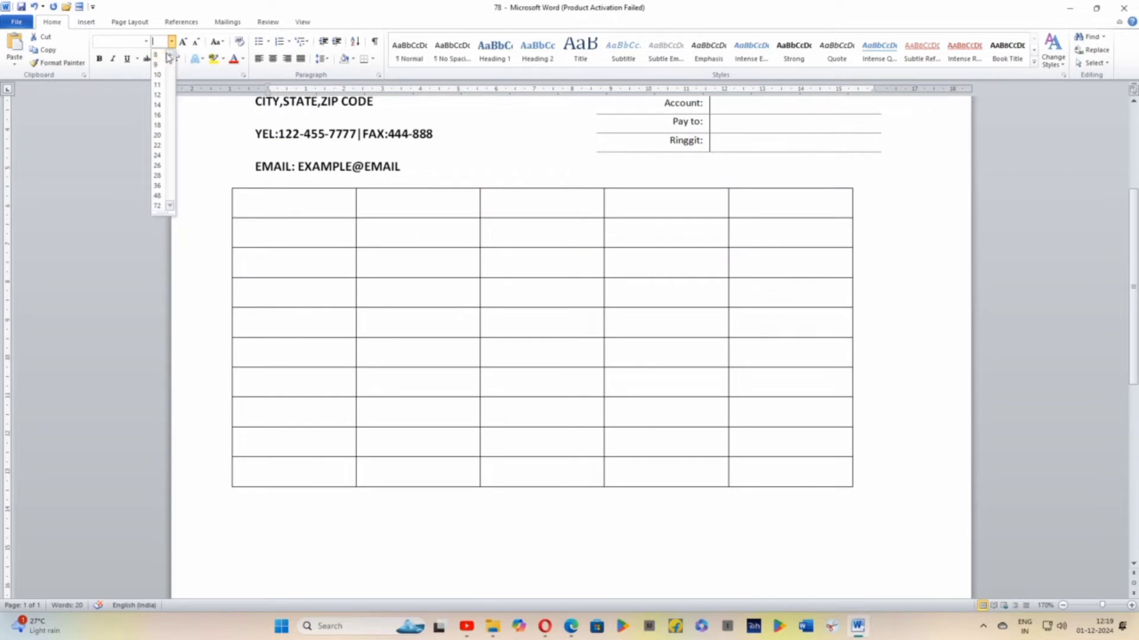
click(163, 55)
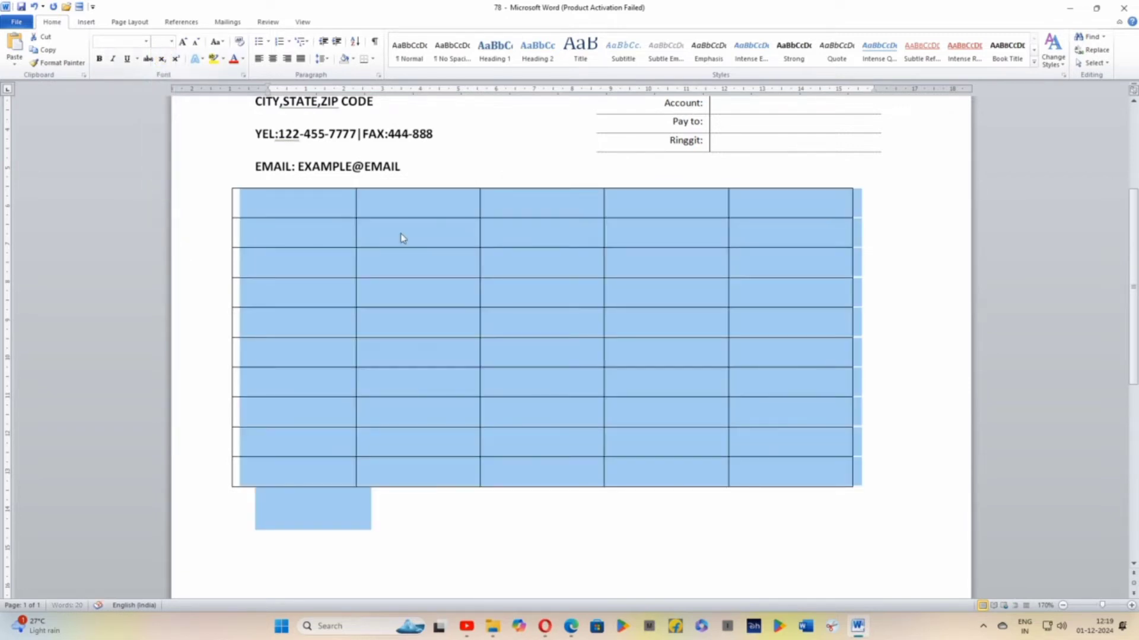
click(444, 215)
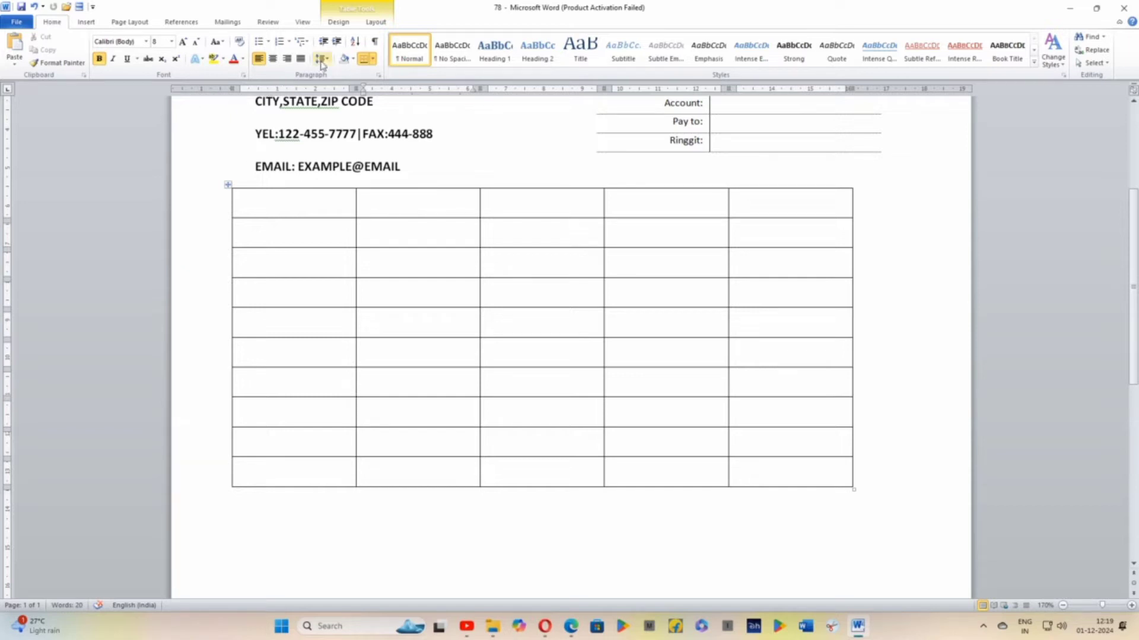
Apply 1.0 line spacing to all cells of the new table
drag(276, 199, 747, 483)
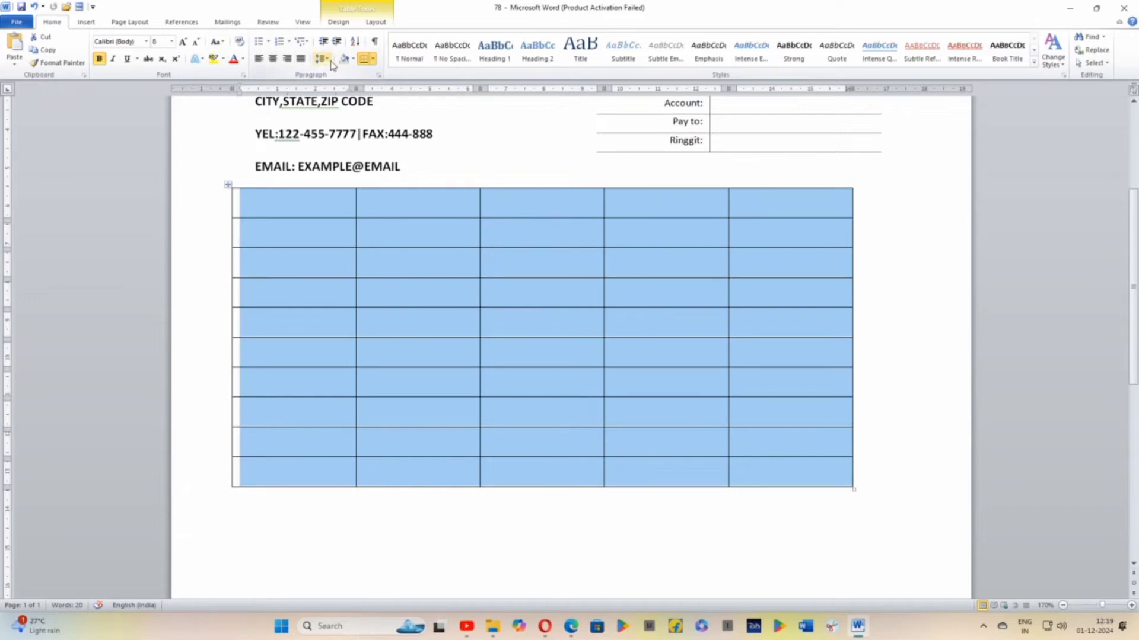
click(321, 59)
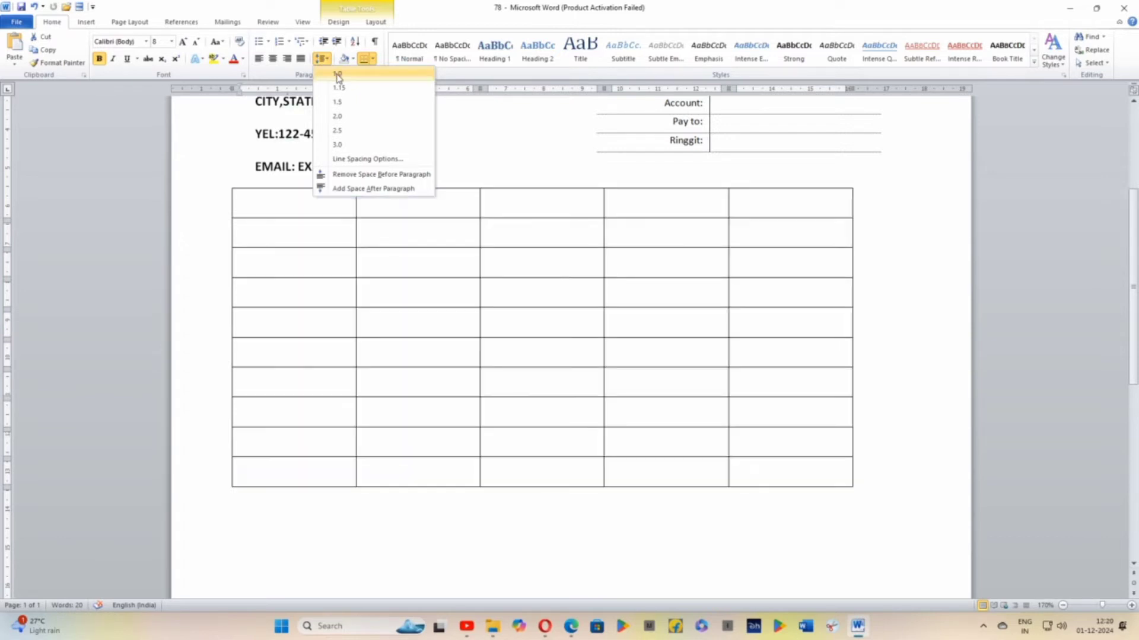
click(338, 76)
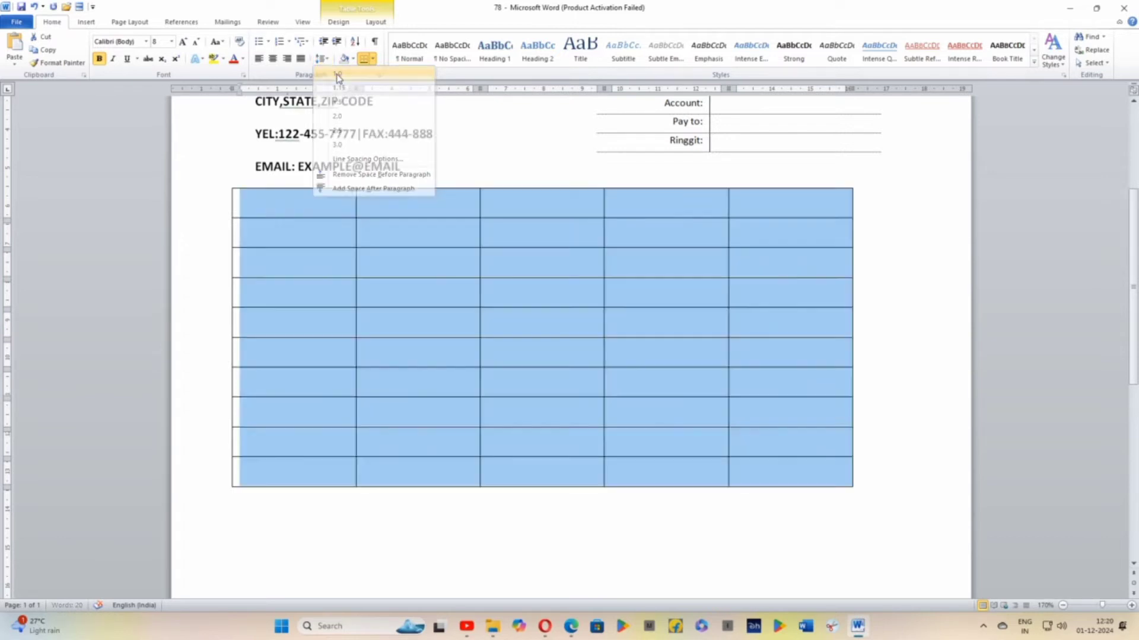
Try to set the font size of the table cells to 0.6
click(172, 41)
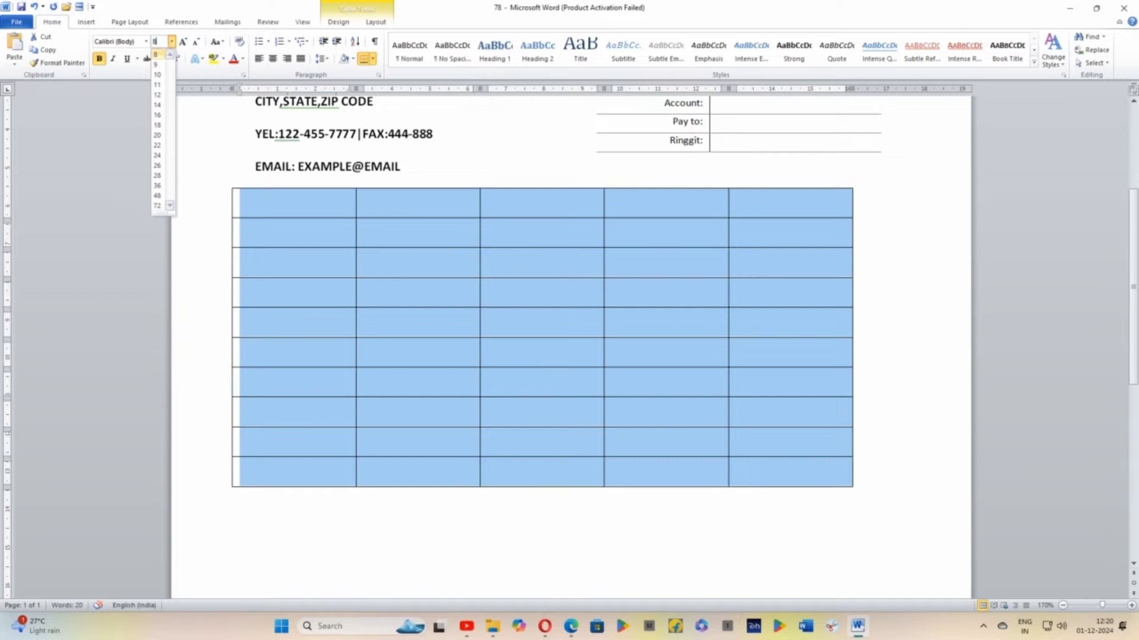
key(BackSpace)
text(0.6)
key(Return)
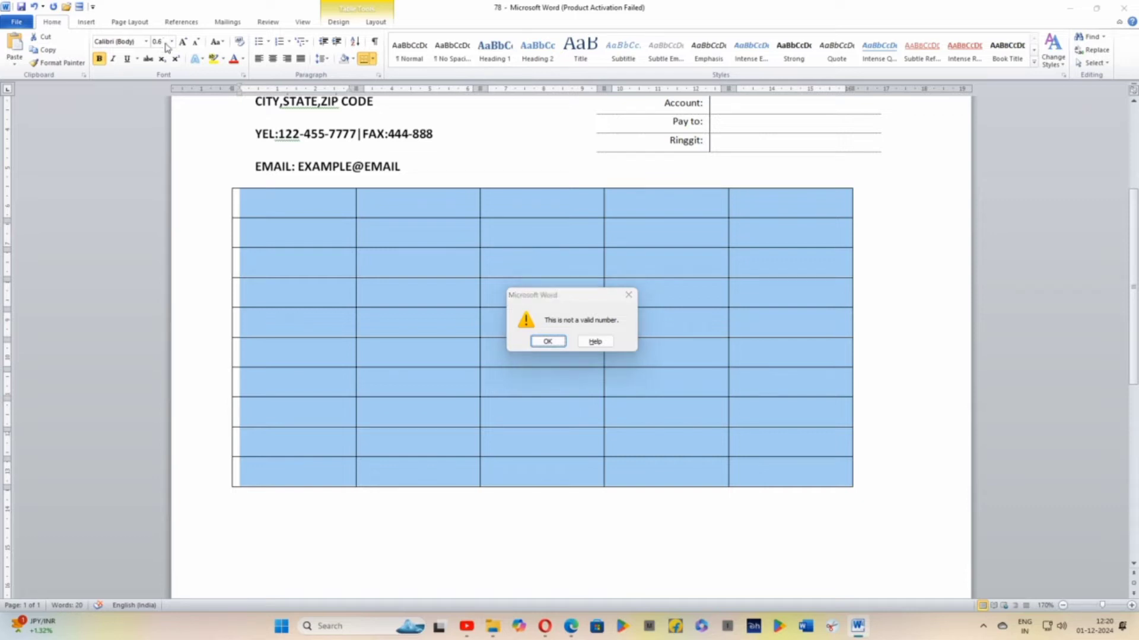
click(553, 348)
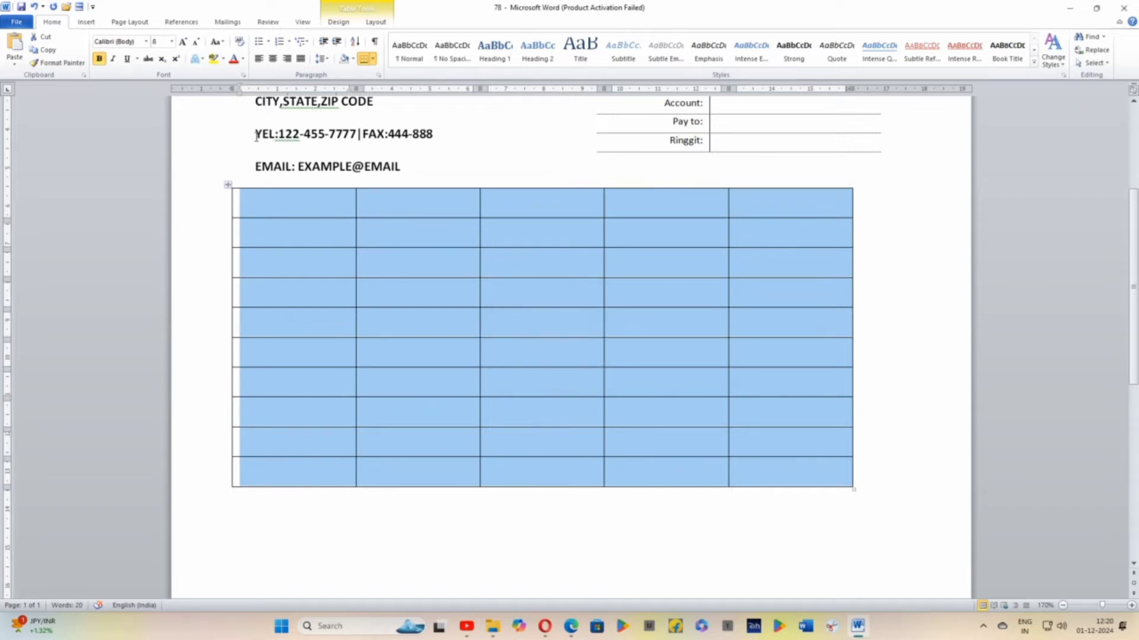
Set the font size of all the table cells to 6
click(158, 41)
key(BackSpace)
text(6)
key(Return)
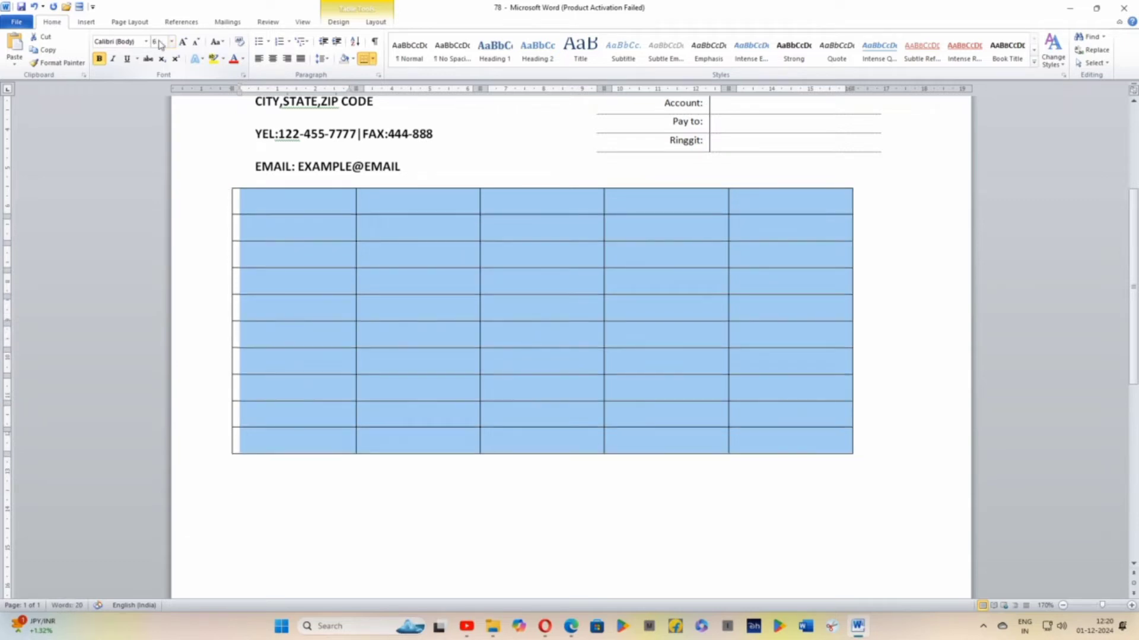
click(287, 214)
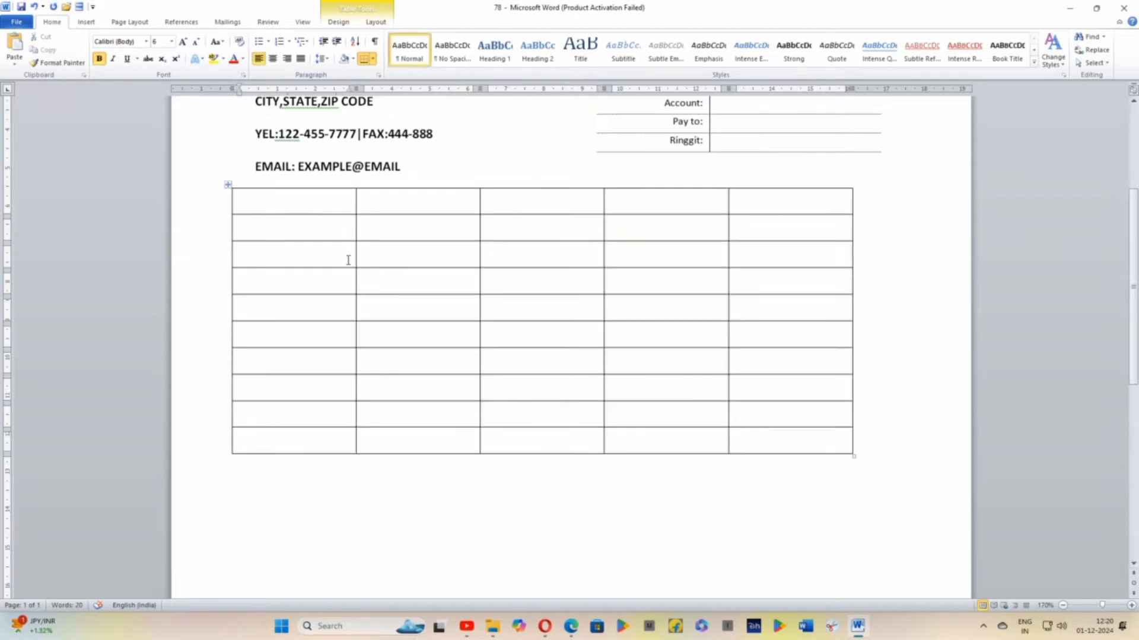
Enter the headings SERIAL NO and PAYMENT METHOD in the first two cells of the table's top row
scroll(348, 261, up, 2)
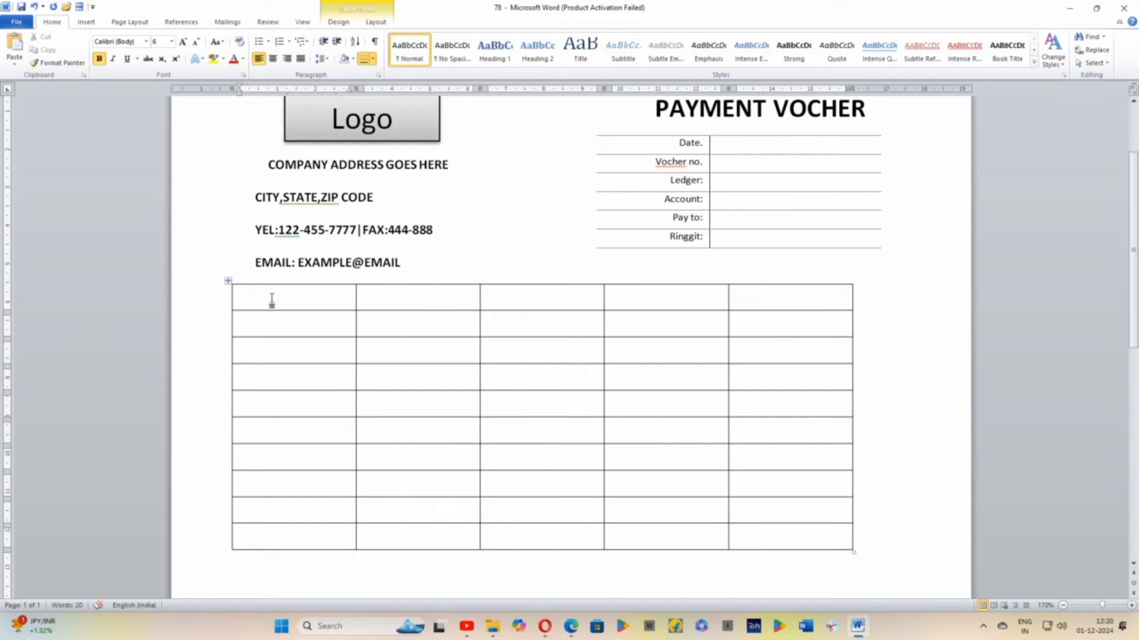
text(SERIAL NO)
click(378, 307)
text(PAYMENT METHO)
text(D)
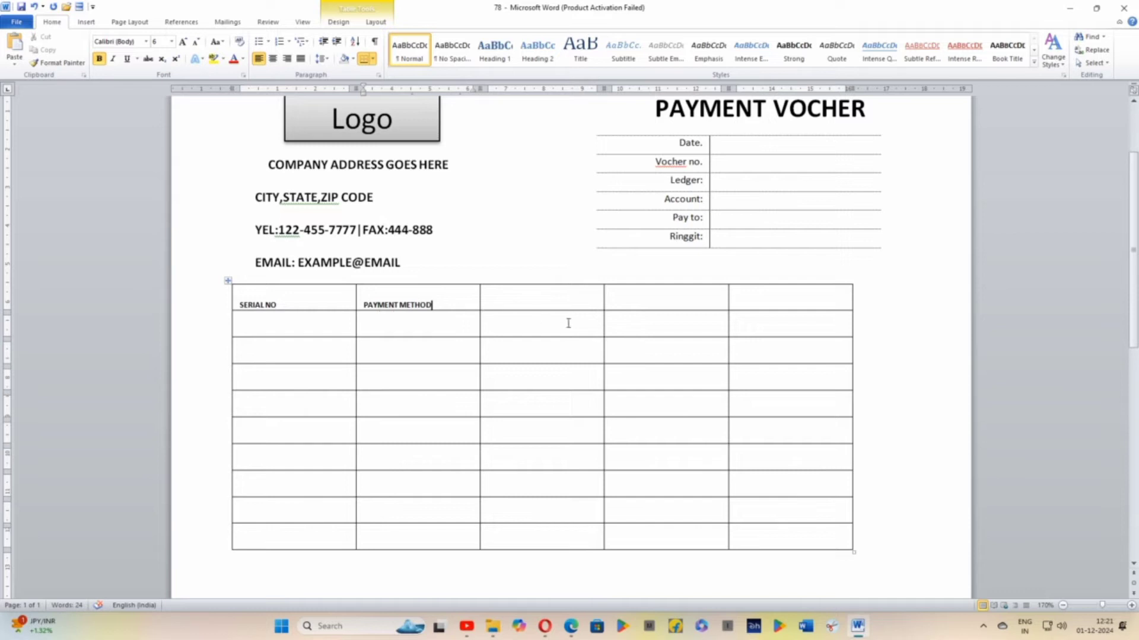
Enter the headings REFERENCE NO and DESCRIPTON in the third and fourth cells of the top row
click(498, 298)
text(REFERENCE NO)
click(640, 303)
text(DESC)
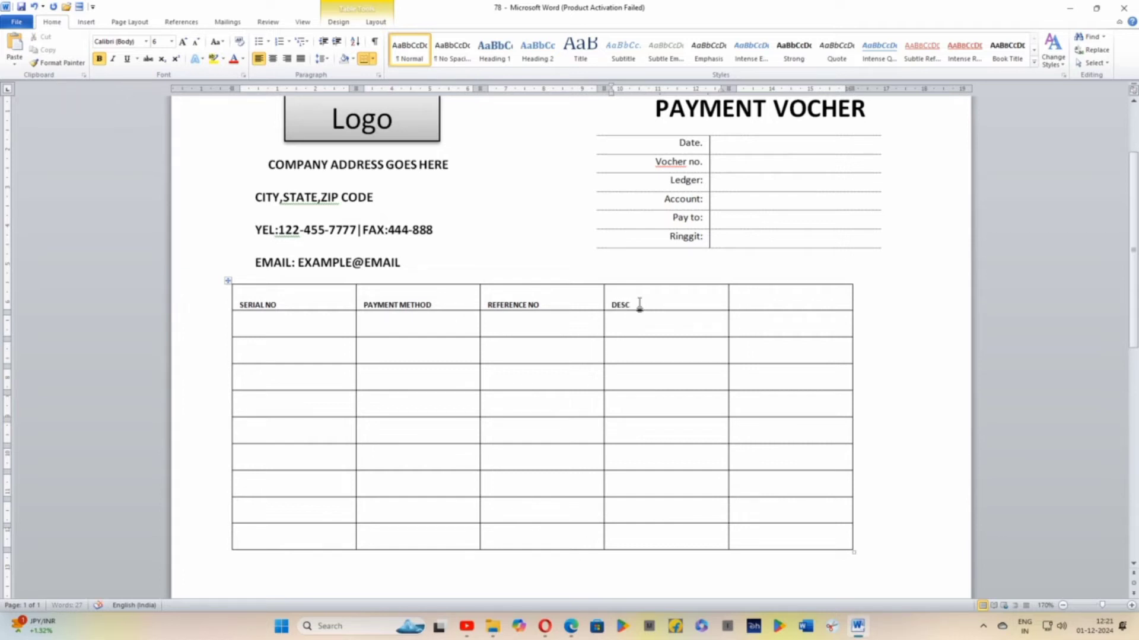
text(RI)
text(PTIO)
text(N)
Enter the heading AMMOUNT in the last cell of the table's top row
click(746, 305)
text(AMMOUNT)
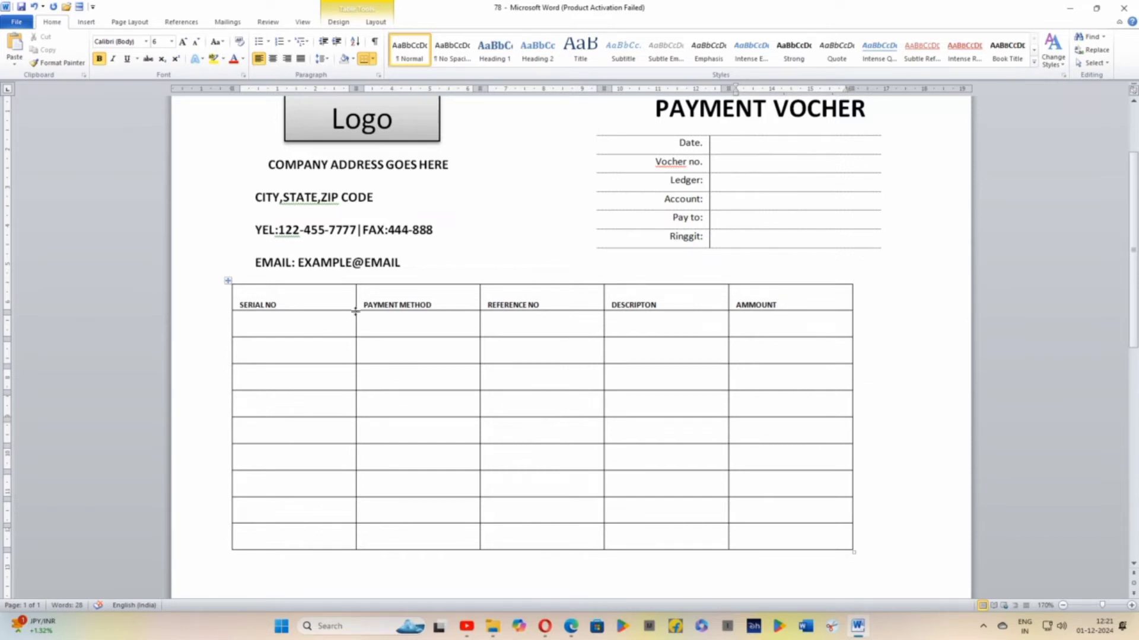
Narrow the SERIAL NO column and the REFERENCE NO column, the latter to about 2 cm, giving the freed width to the DESCRIPTON column
drag(355, 311, 355, 312)
click(356, 321)
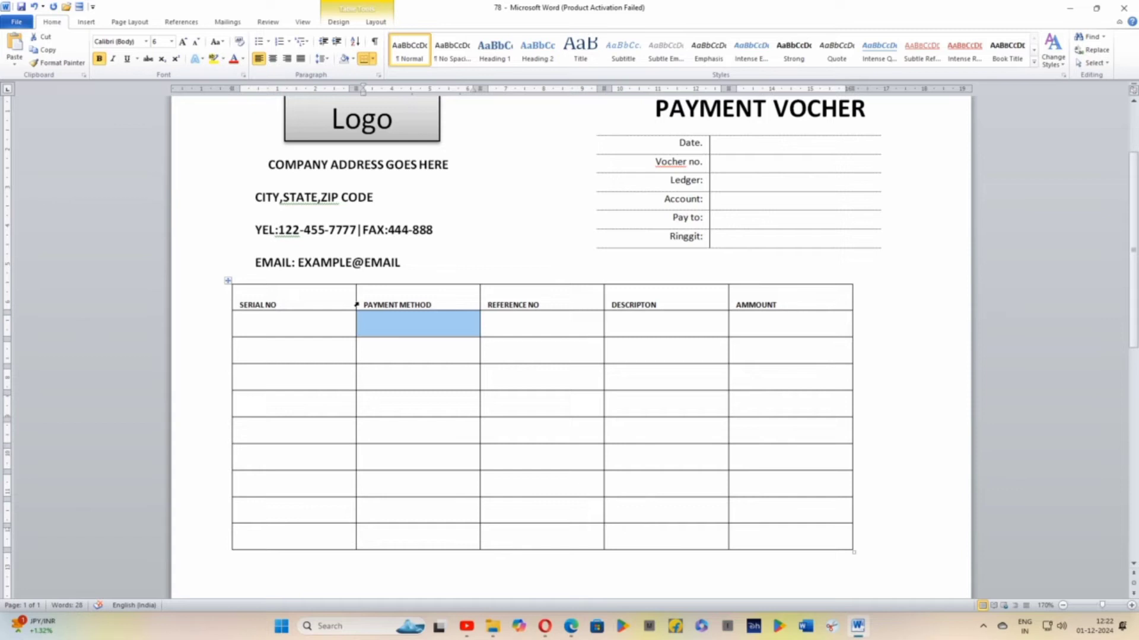
click(356, 294)
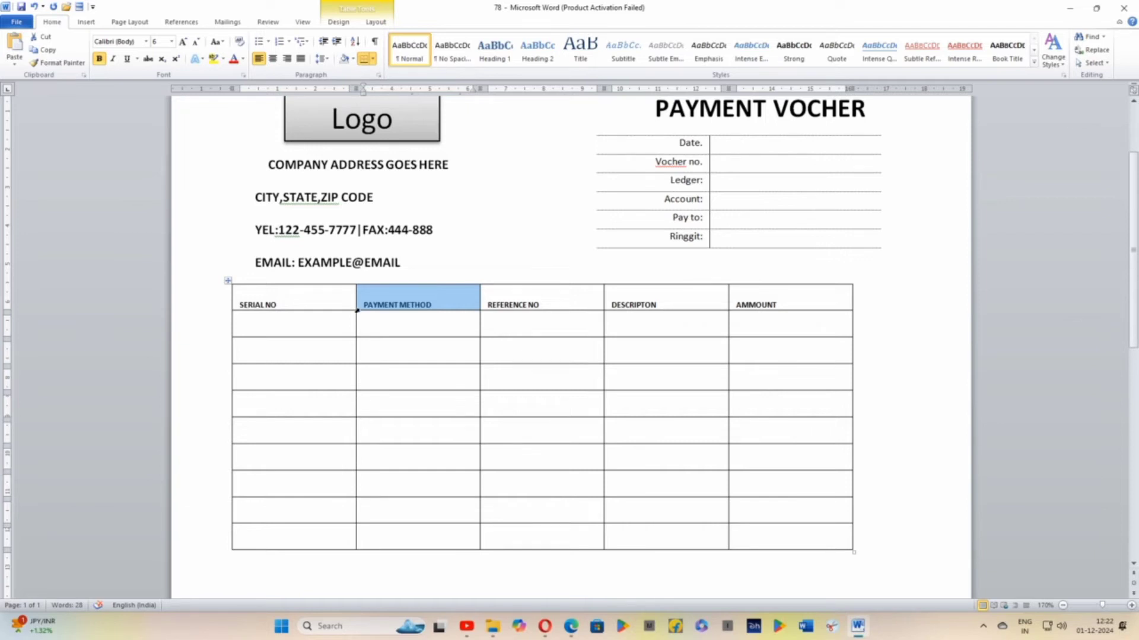
click(354, 313)
drag(354, 313, 294, 317)
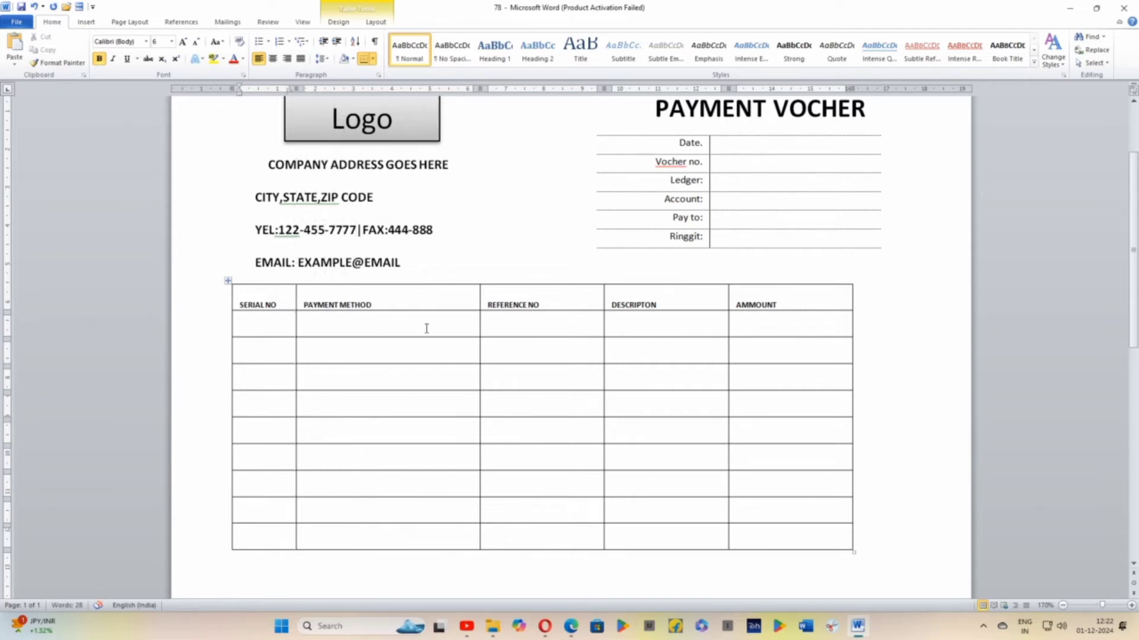
drag(480, 322, 421, 330)
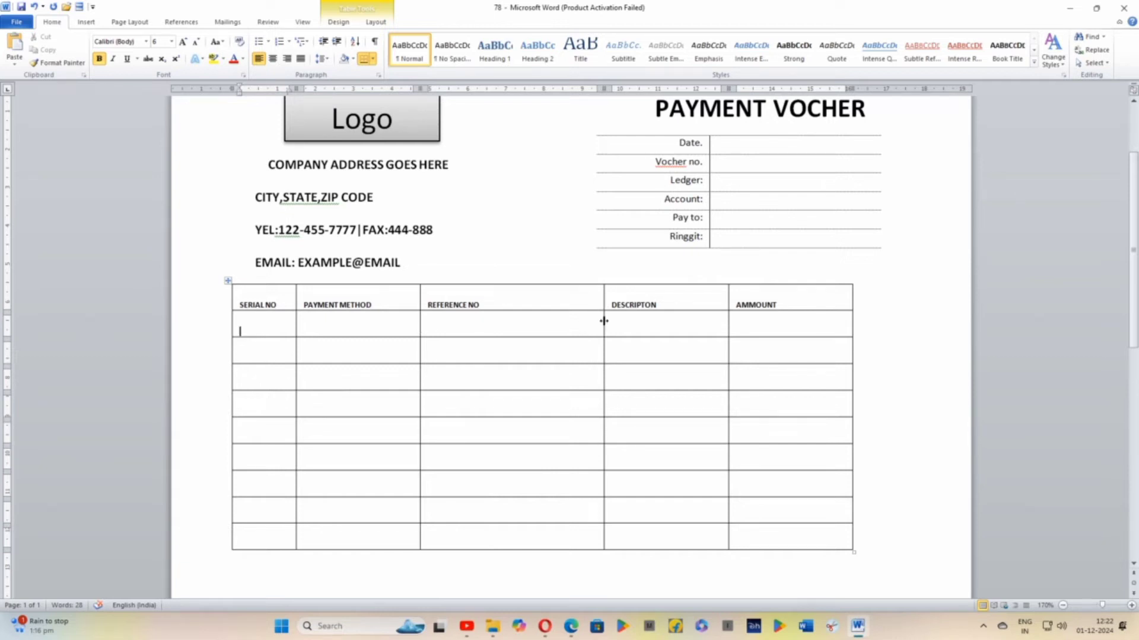
drag(604, 320, 497, 330)
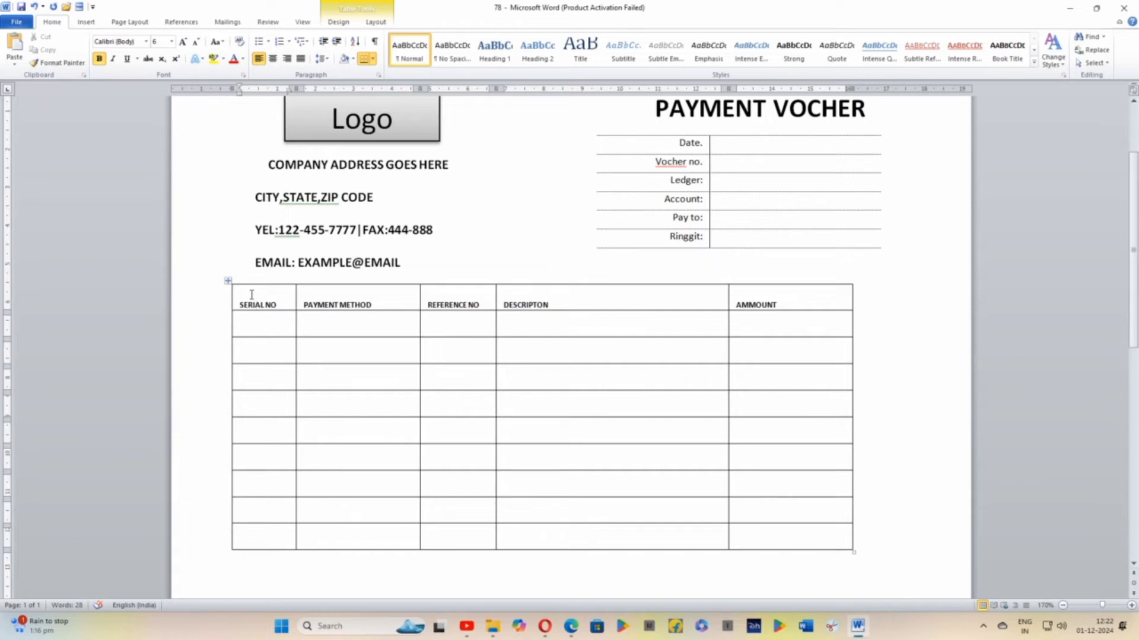
Shade the table's heading row with a near-black theme colour
click(230, 295)
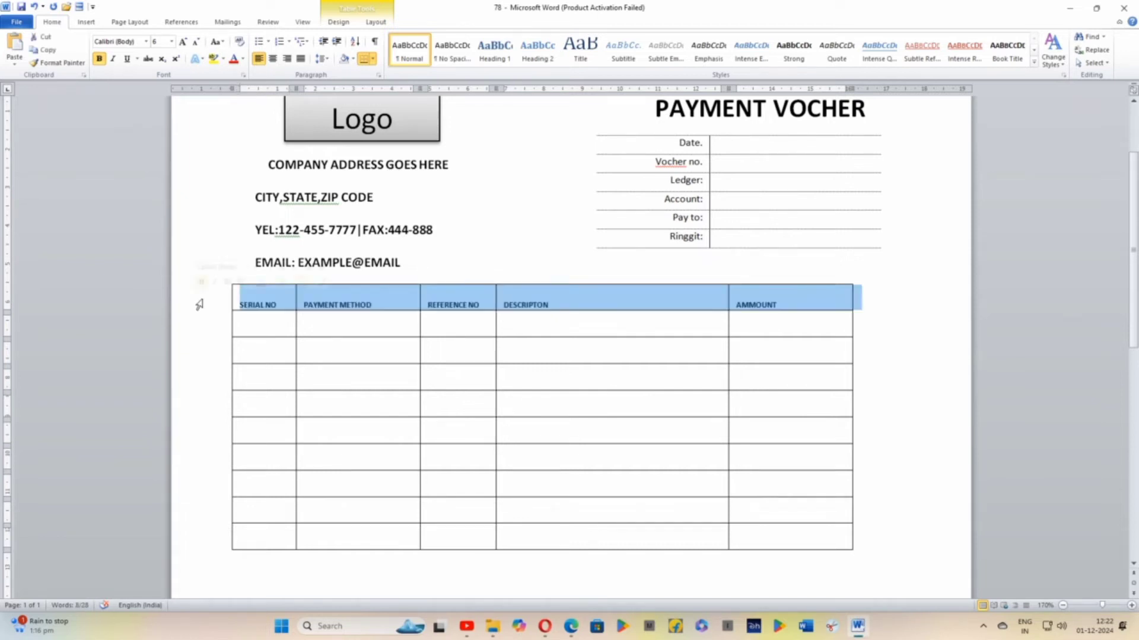
click(385, 26)
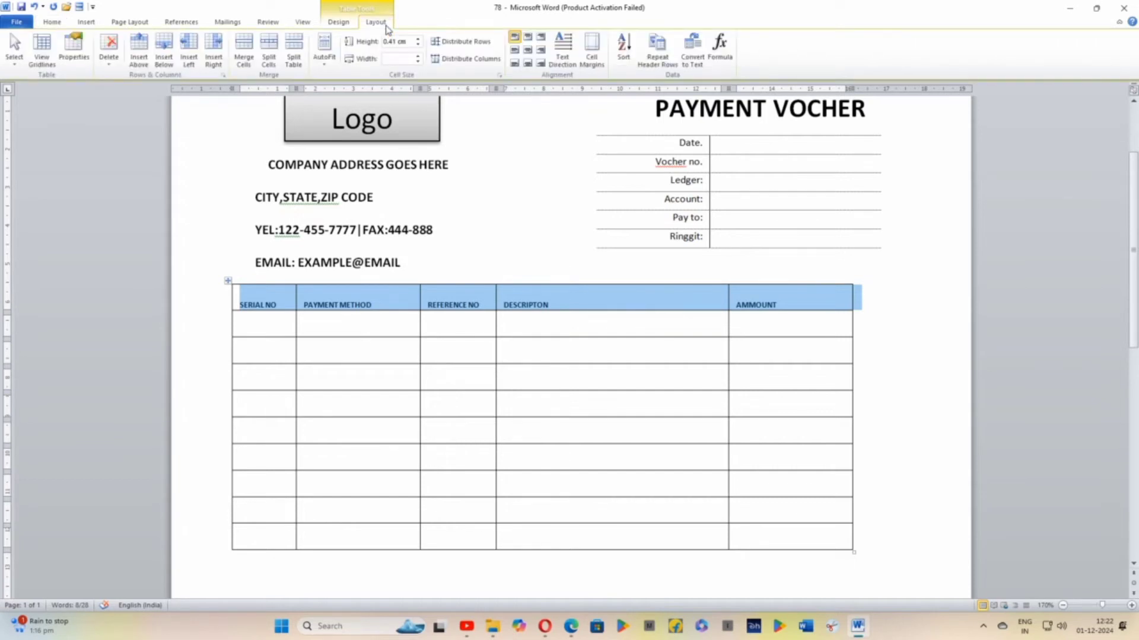
click(332, 25)
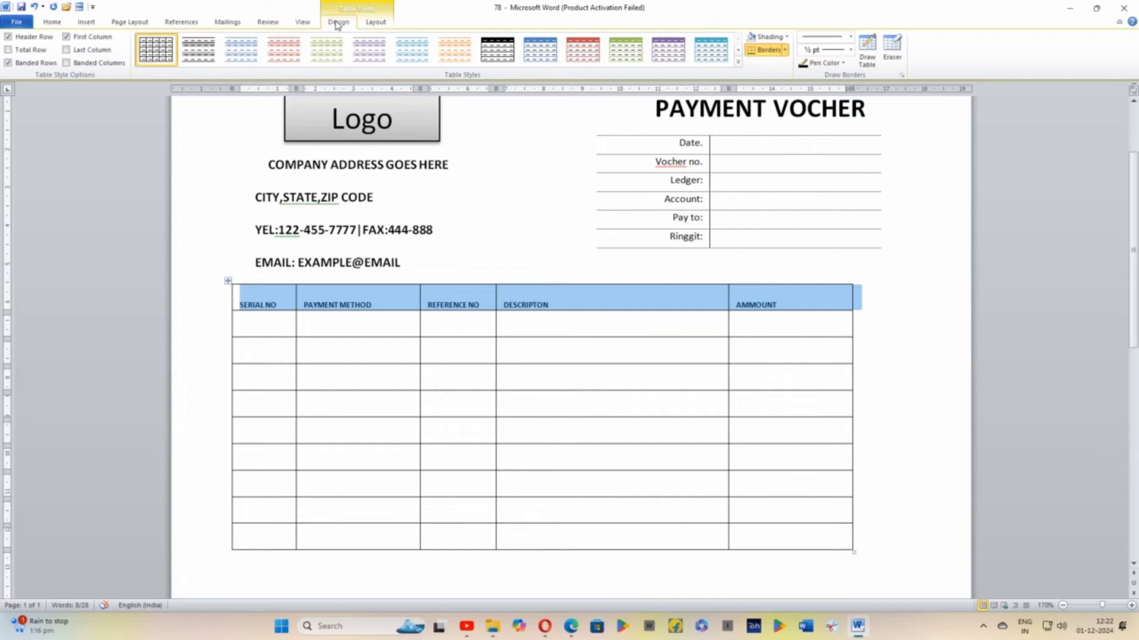
click(787, 38)
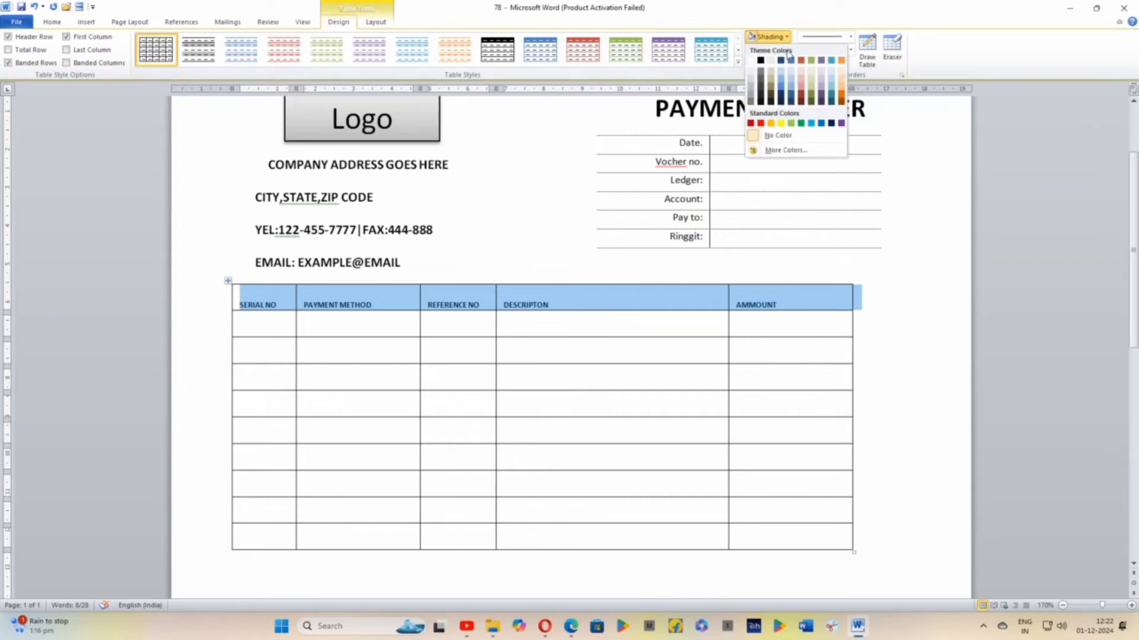
click(765, 93)
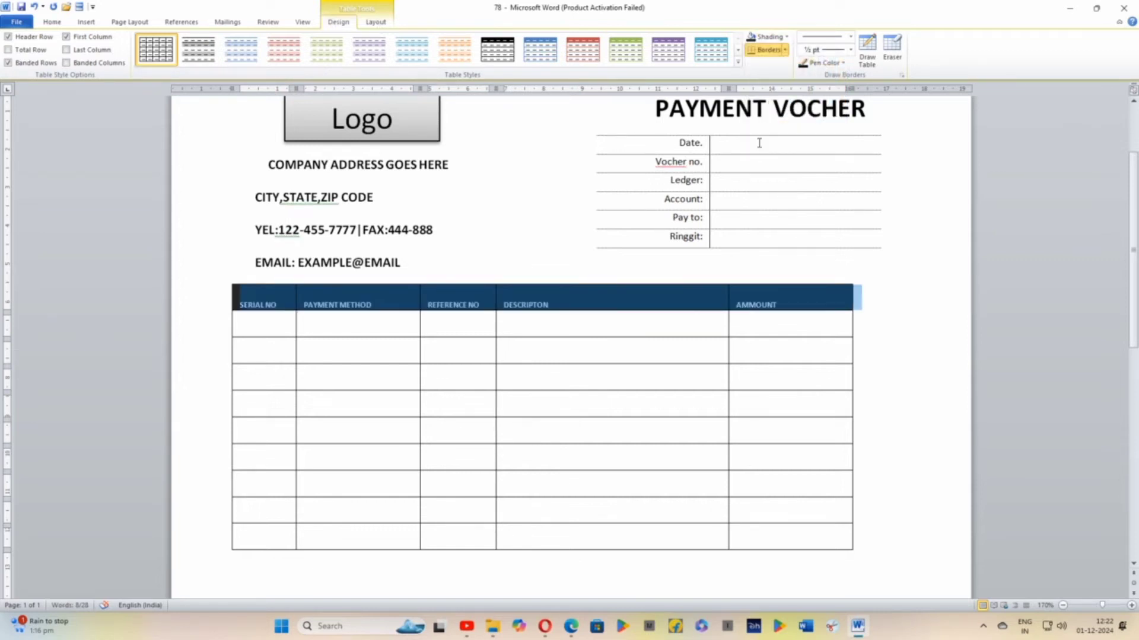
click(609, 333)
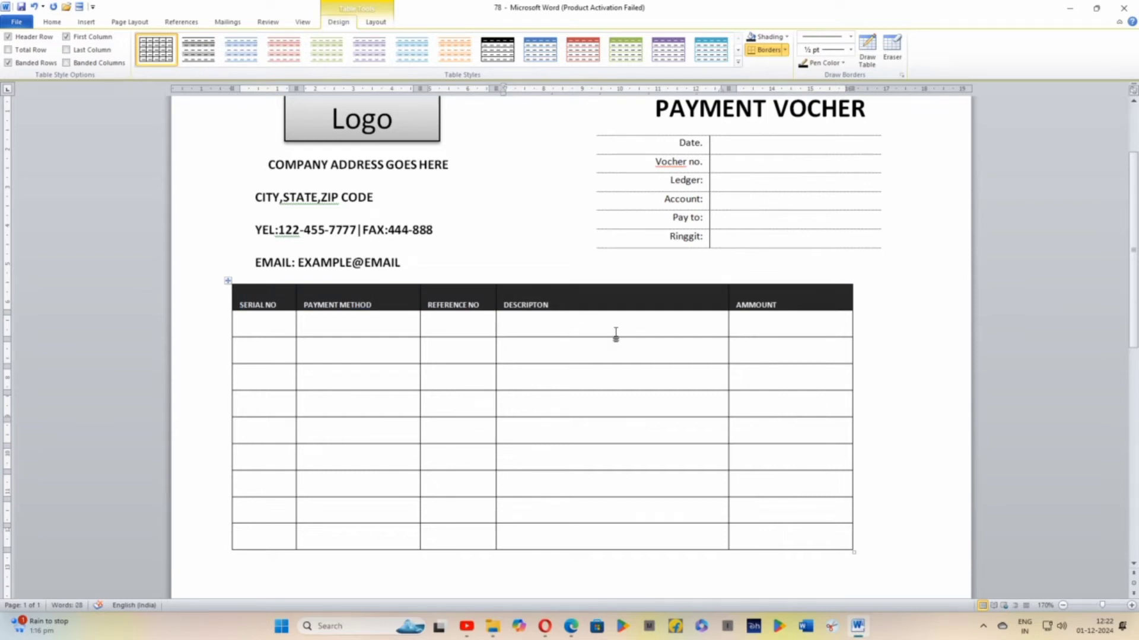
Merge the first four cells of the table's last row into one, keeping the AMMOUNT cell separate
scroll(616, 333, down, 1)
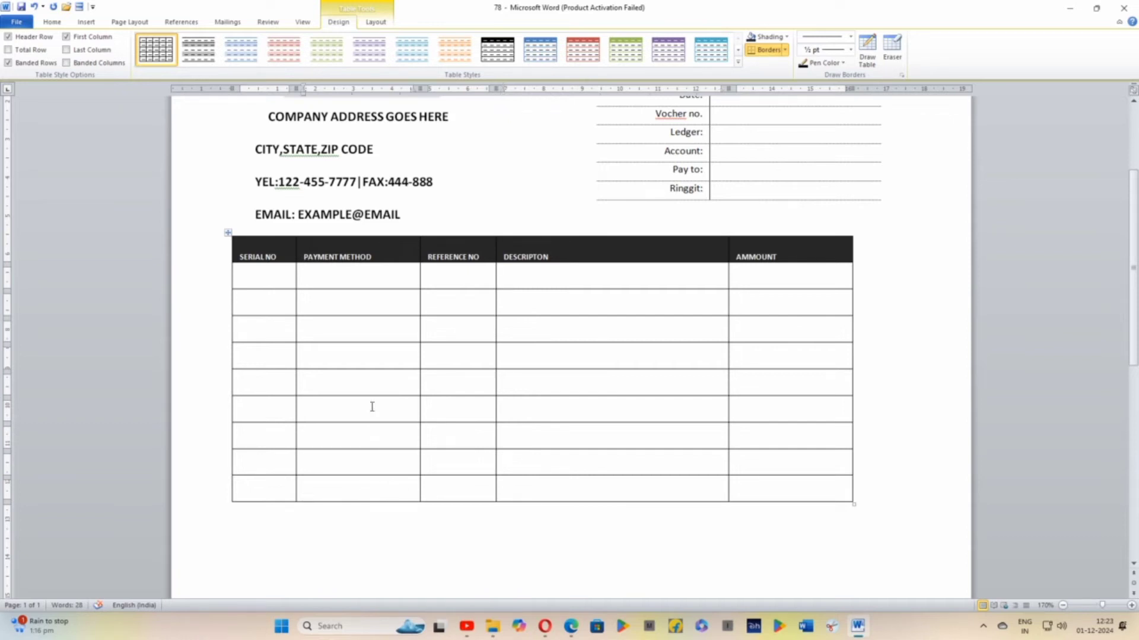
click(446, 497)
click(376, 23)
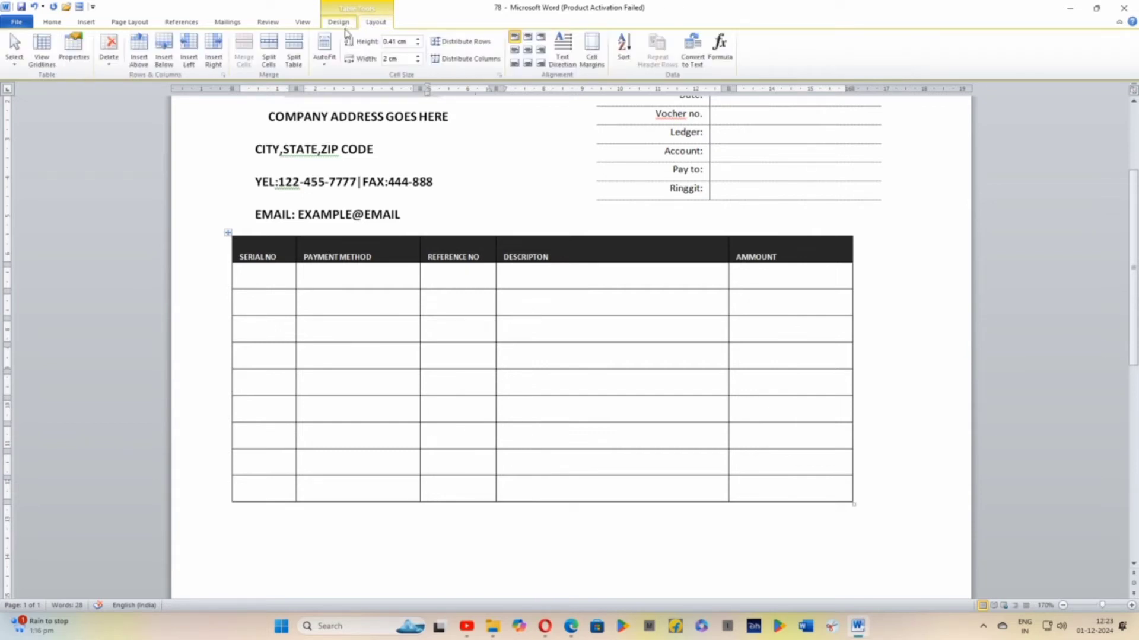
click(317, 488)
click(339, 533)
drag(285, 494, 525, 498)
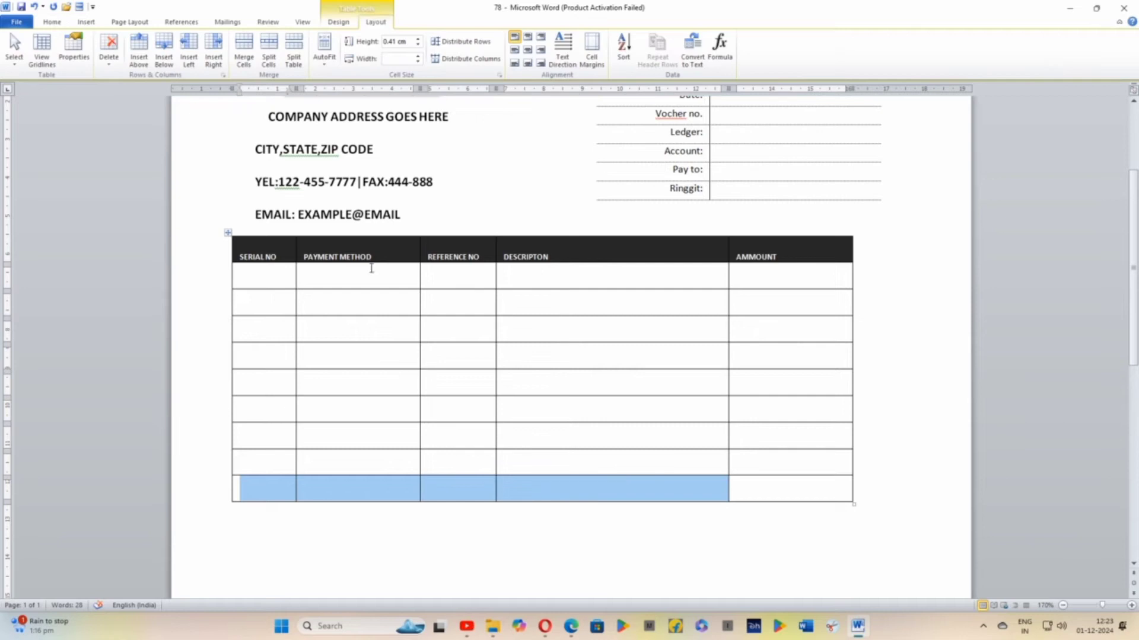
click(242, 53)
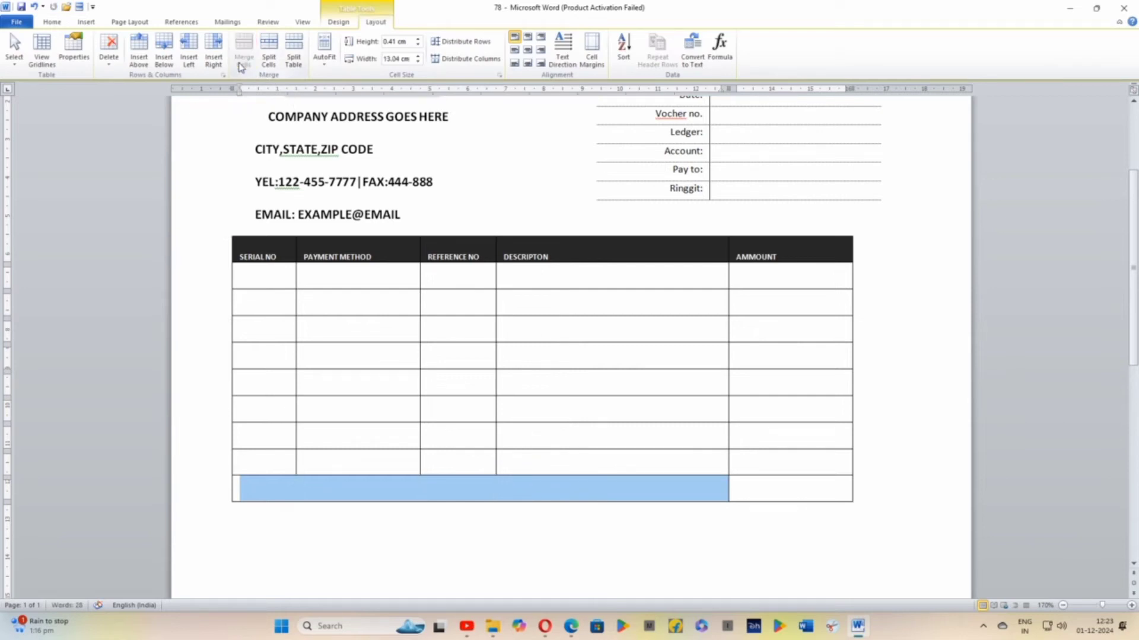
click(382, 492)
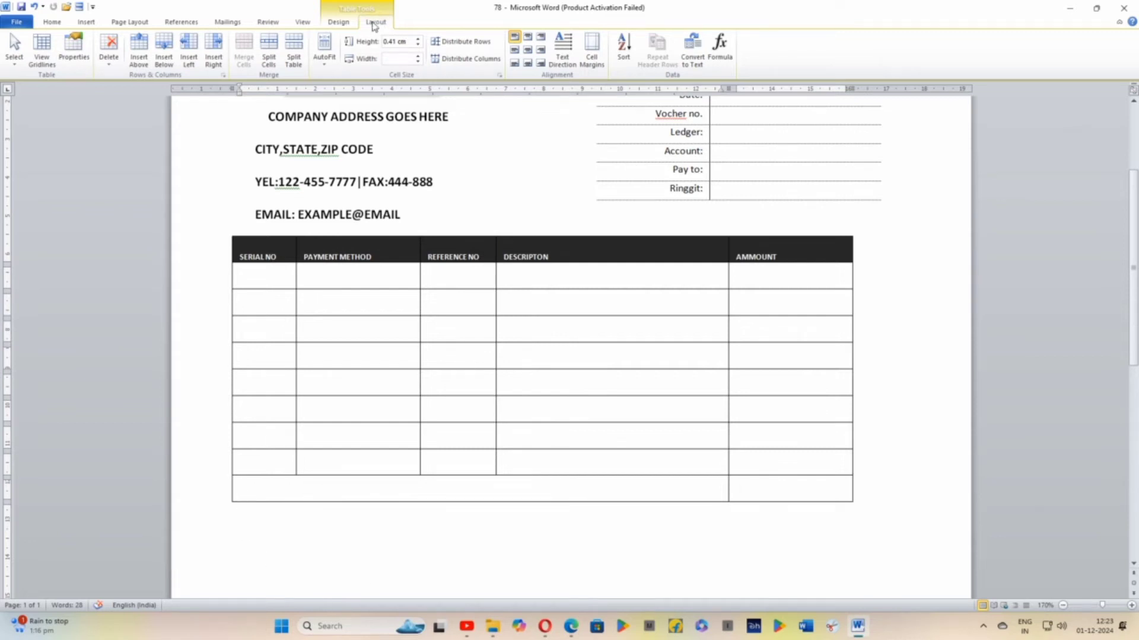
Try to remove the left and bottom borders of the merged cell in the table's last row
click(338, 21)
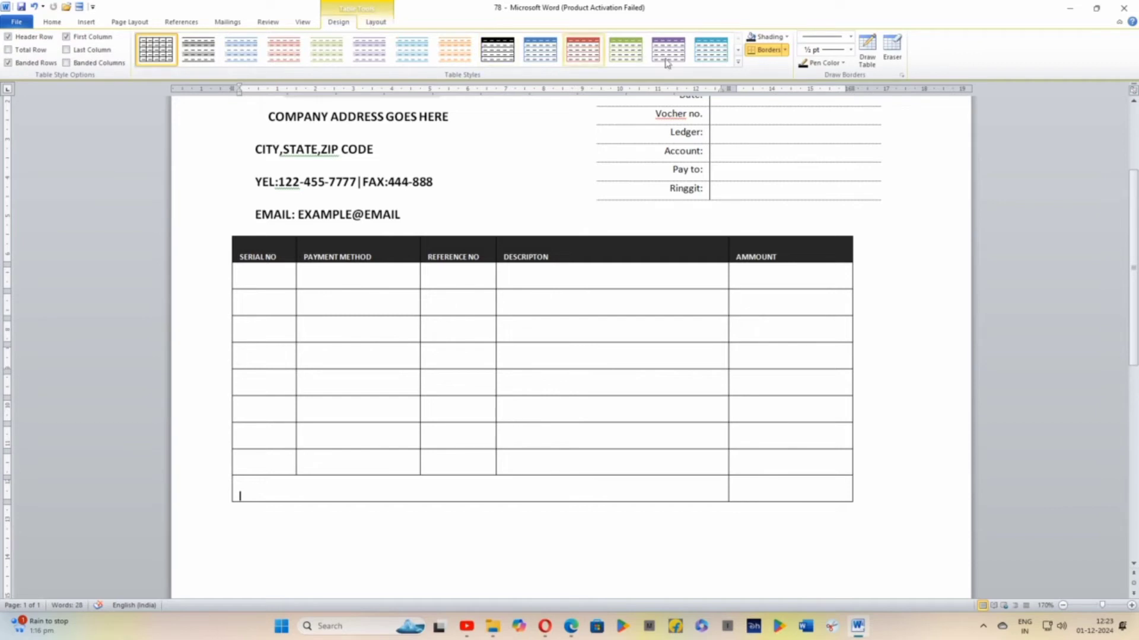
click(785, 50)
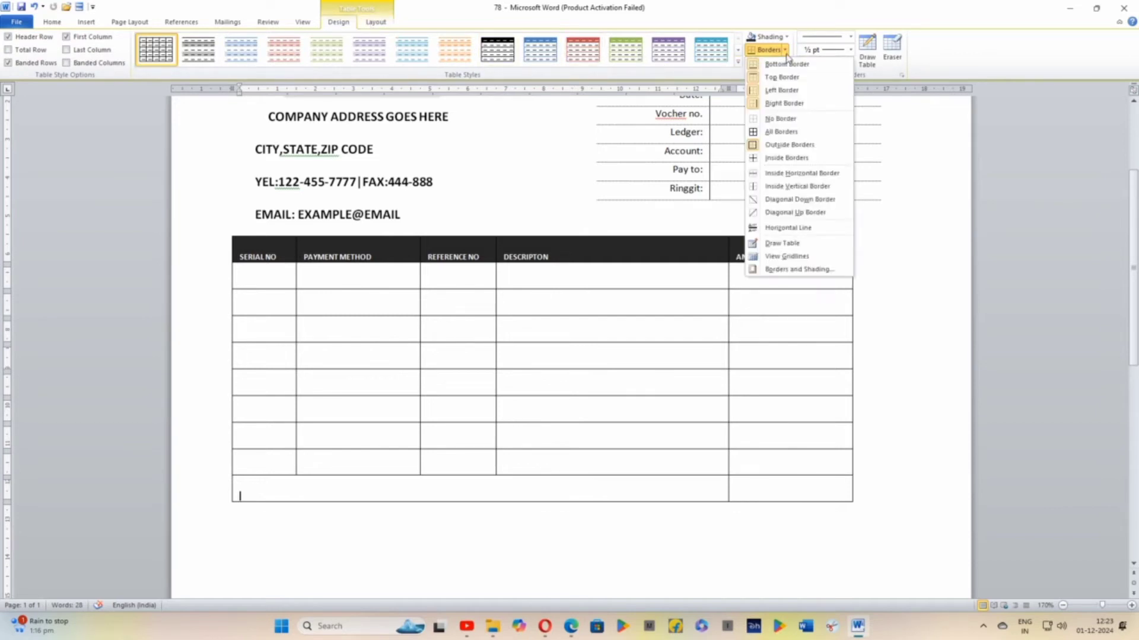
click(784, 91)
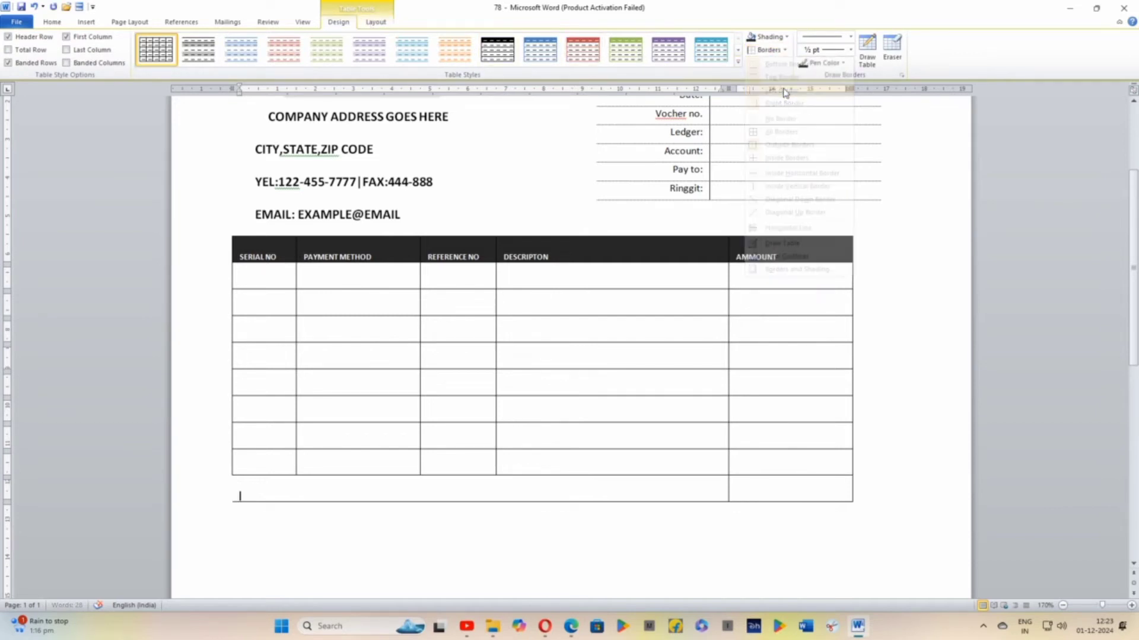
click(783, 50)
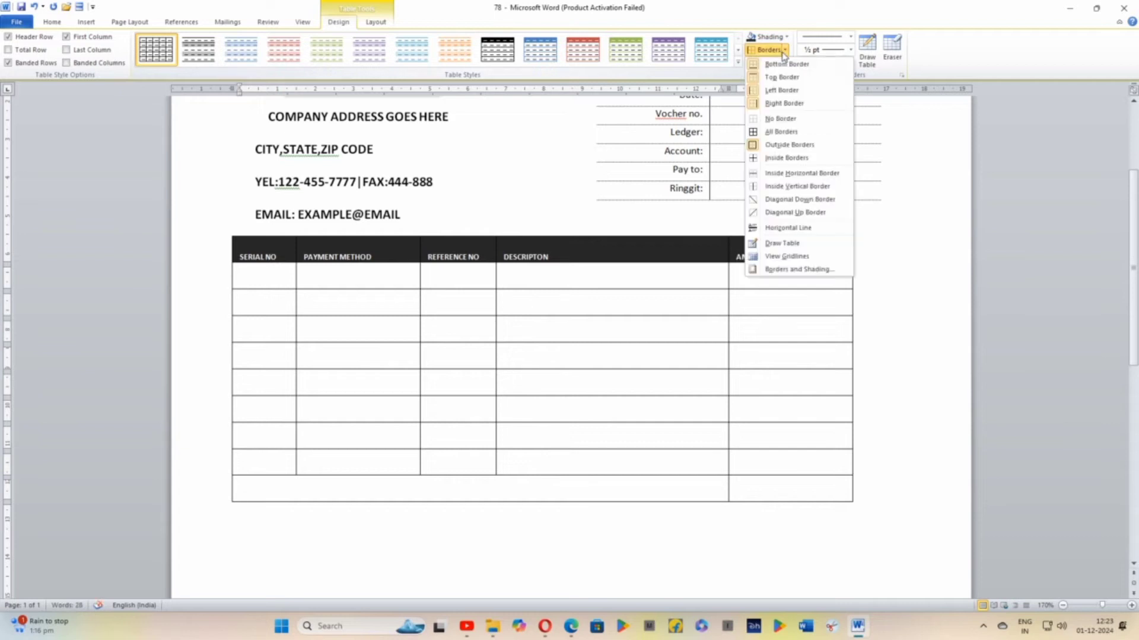
click(783, 68)
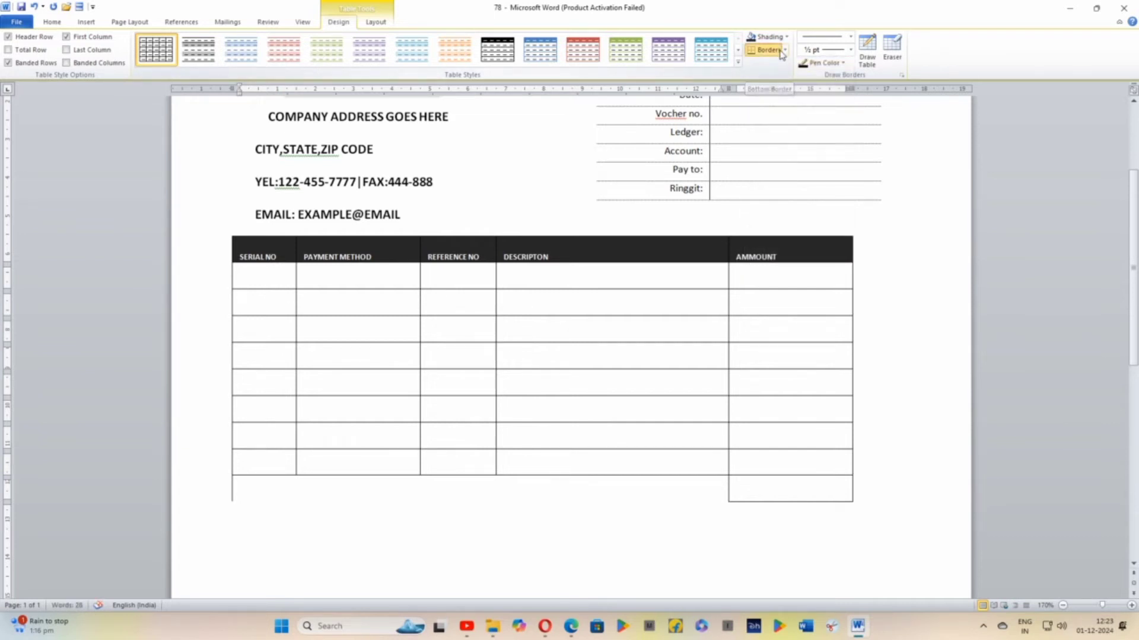
click(780, 52)
click(780, 53)
click(781, 52)
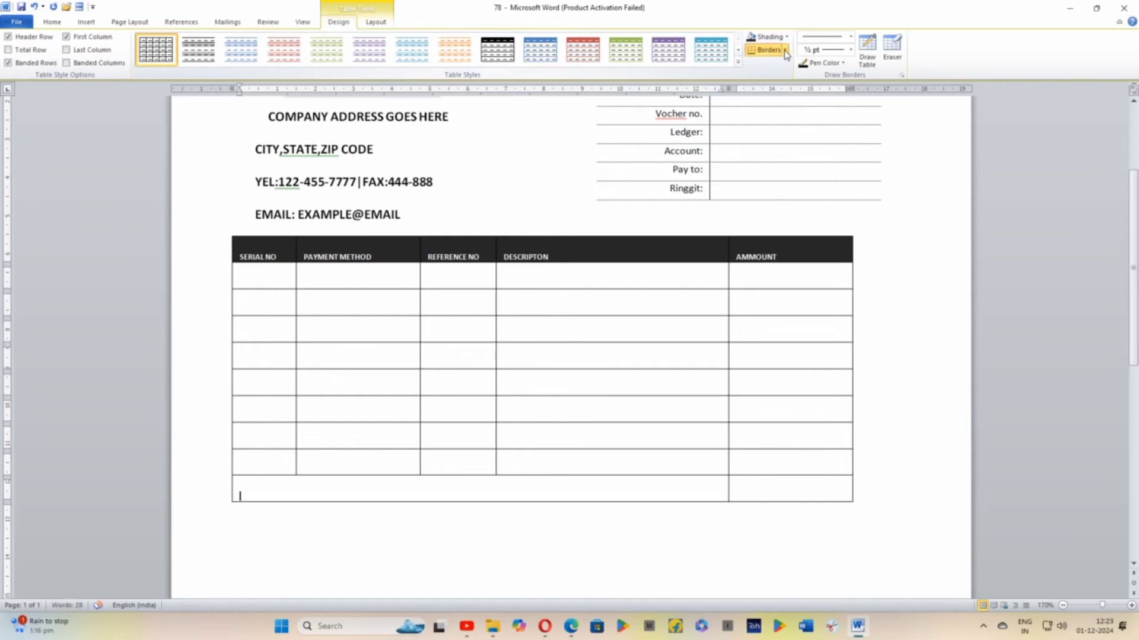
Remove both the left border and the bottom border from the merged cell in the table's last row
click(785, 51)
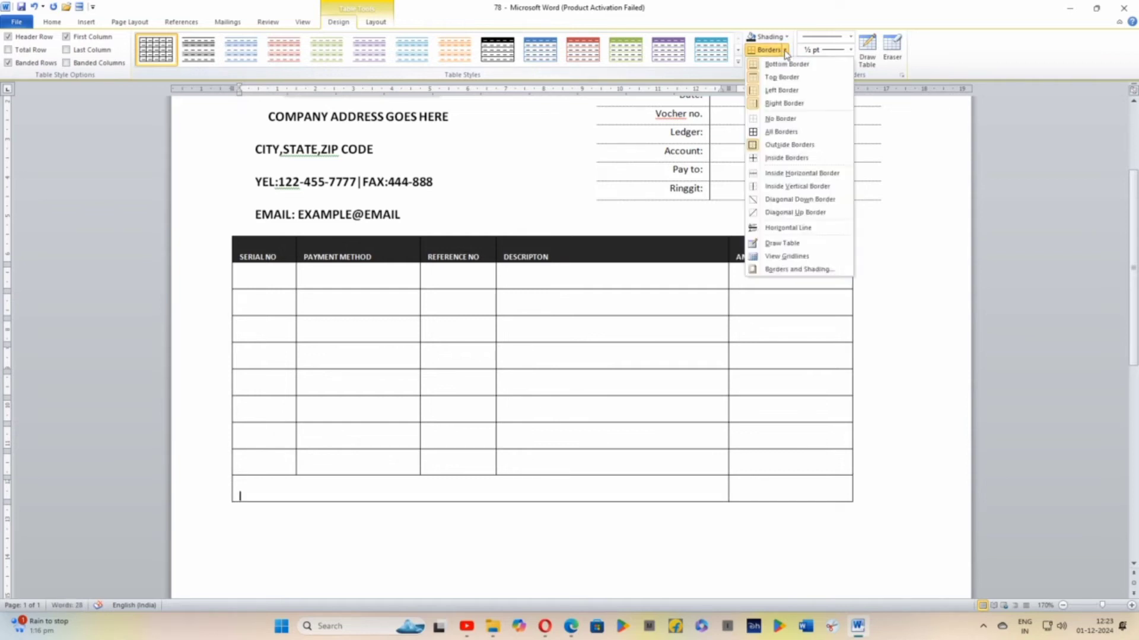
click(779, 91)
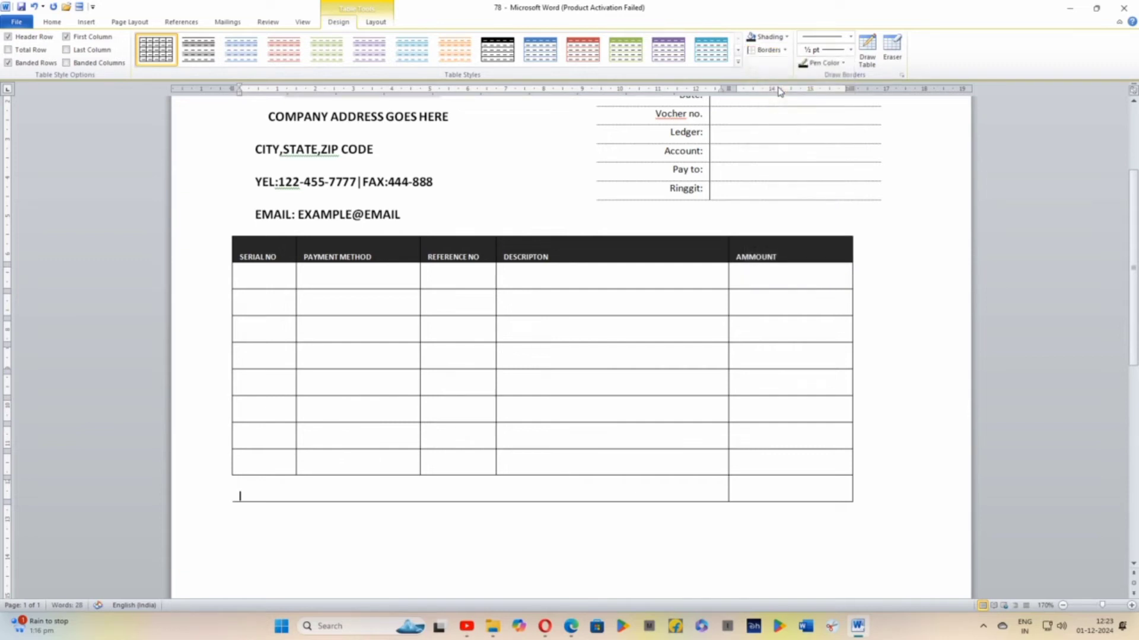
click(786, 51)
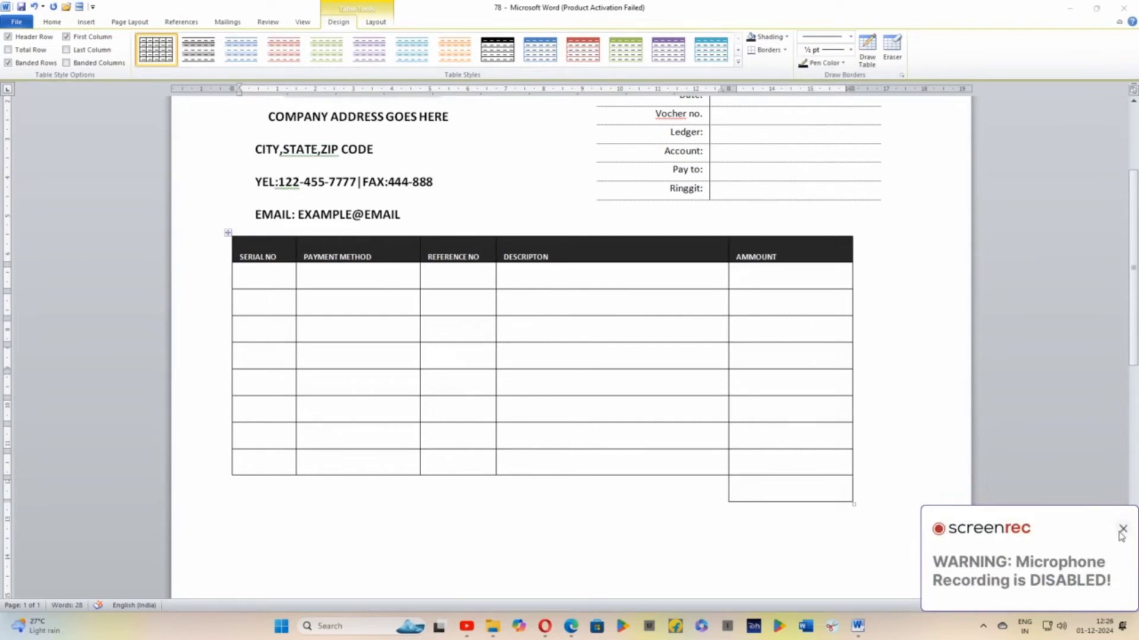
click(1121, 532)
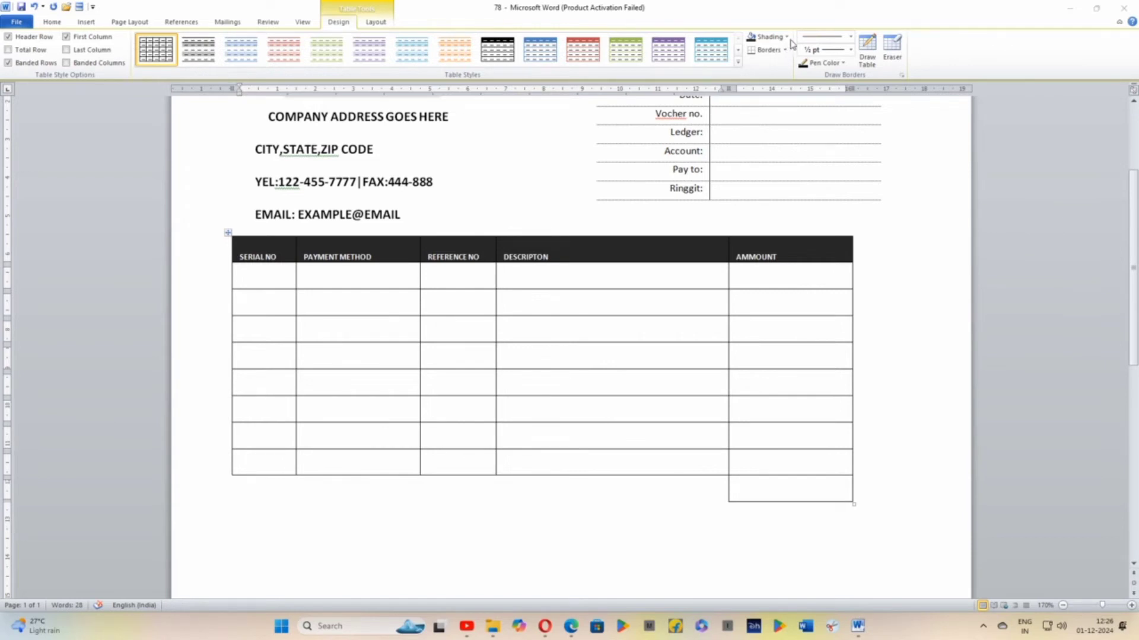
Draw 3 pt double-line borders down the table's left and right sides below the heading row and along the last AMMOUNT cell's left and bottom edges
click(852, 39)
click(851, 50)
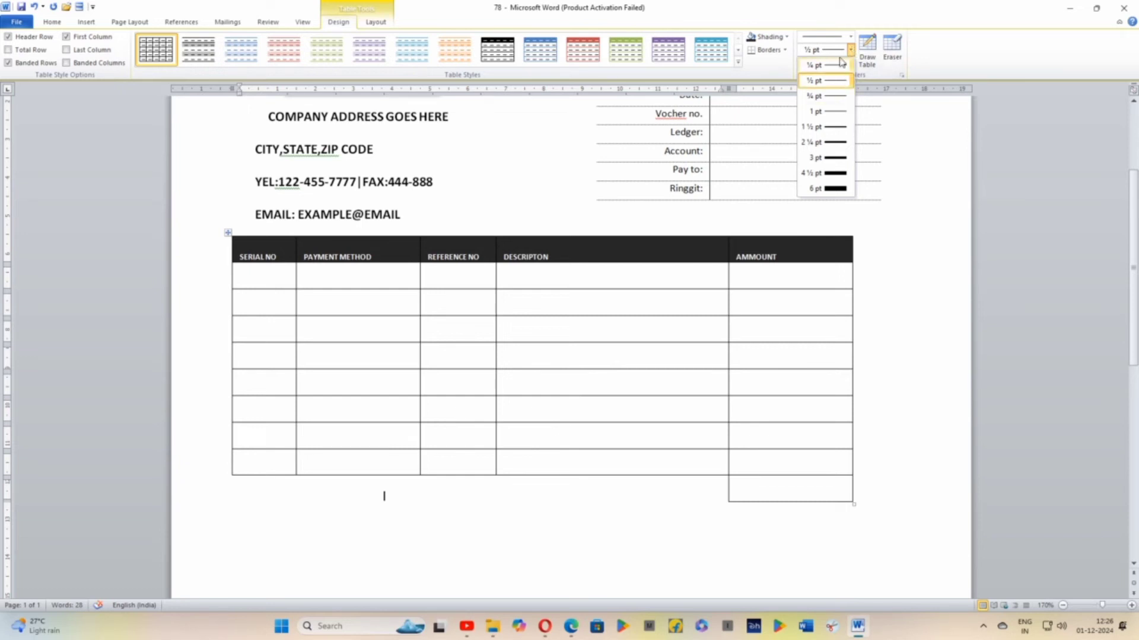
click(851, 39)
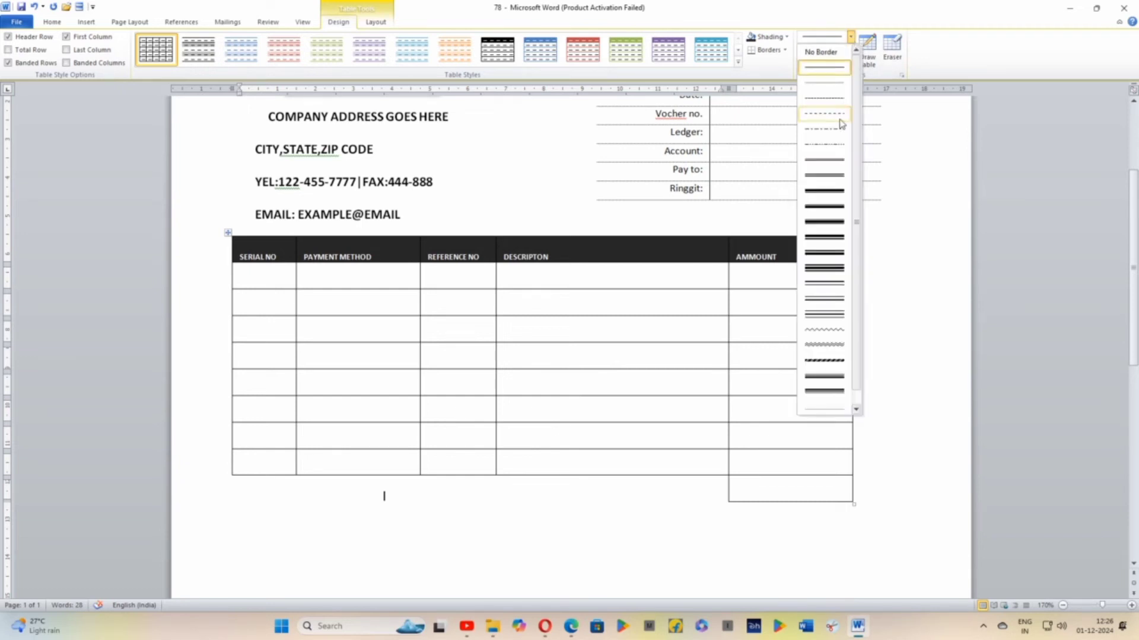
click(838, 191)
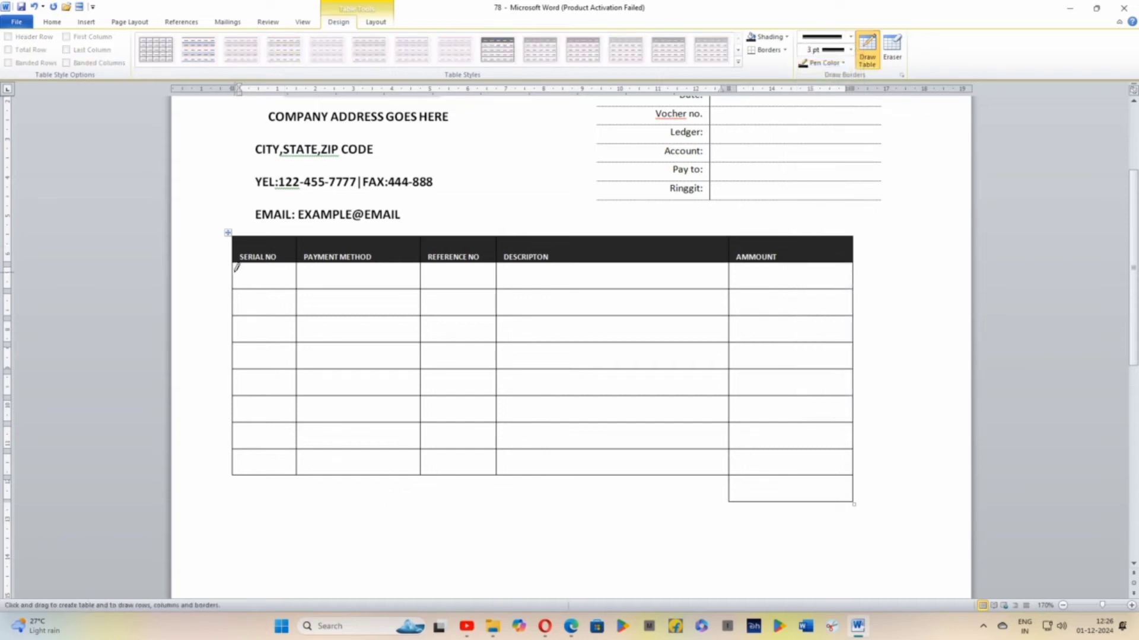
mouse_move(235, 269)
mouse_down()
mouse_move(230, 466)
mouse_move(229, 449)
mouse_up()
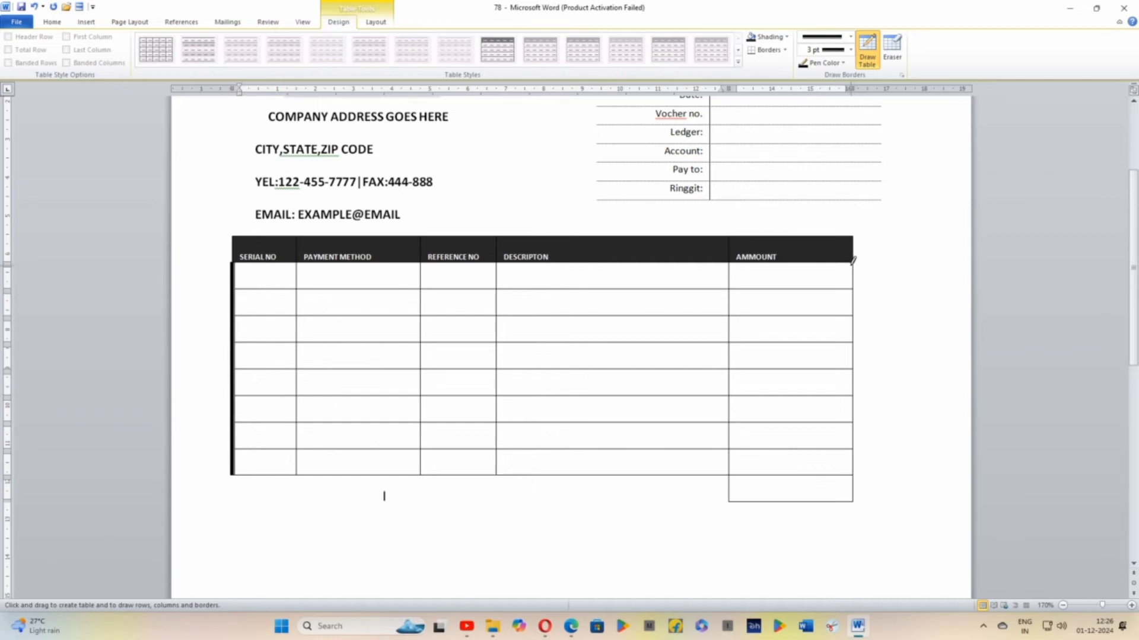
drag(852, 261, 845, 497)
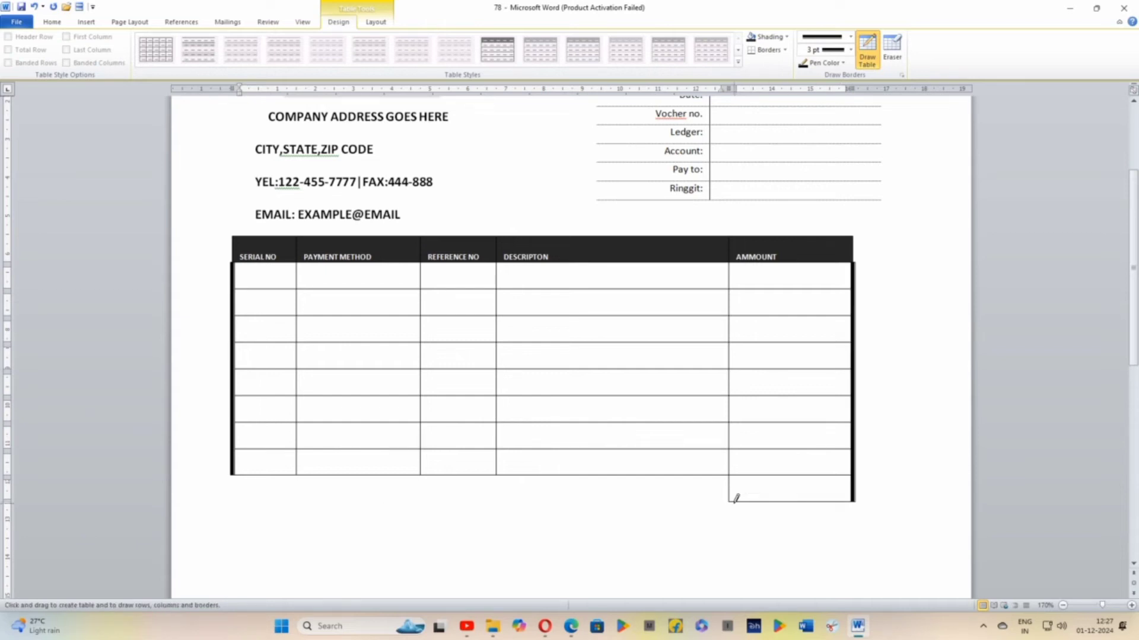
mouse_move(736, 498)
mouse_down()
mouse_move(777, 497)
mouse_move(731, 488)
mouse_up()
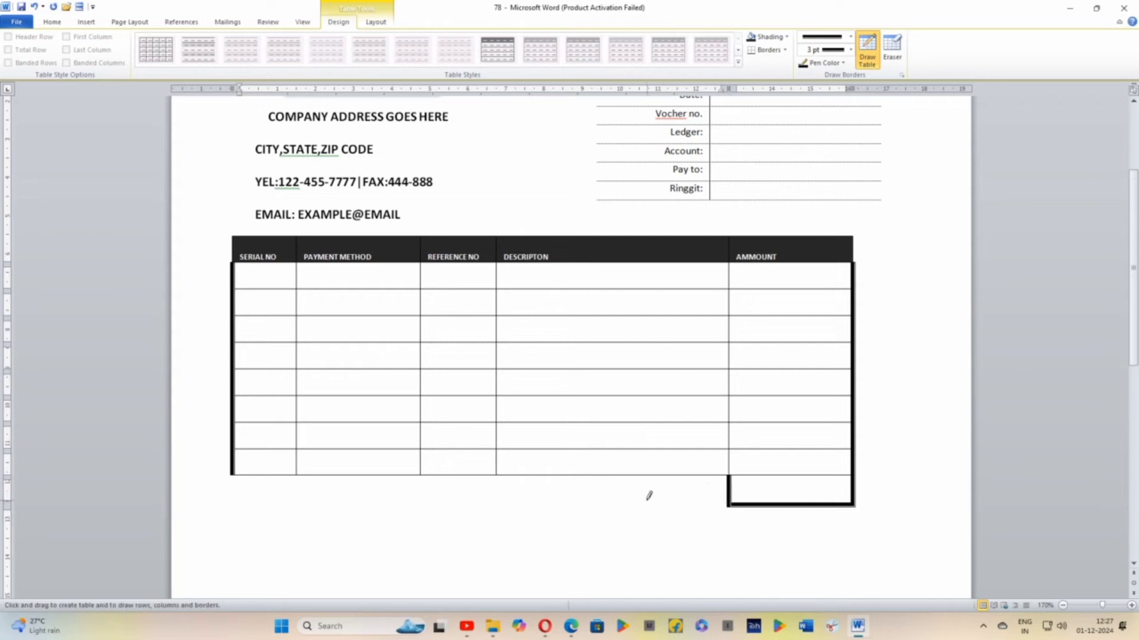
key(Escape)
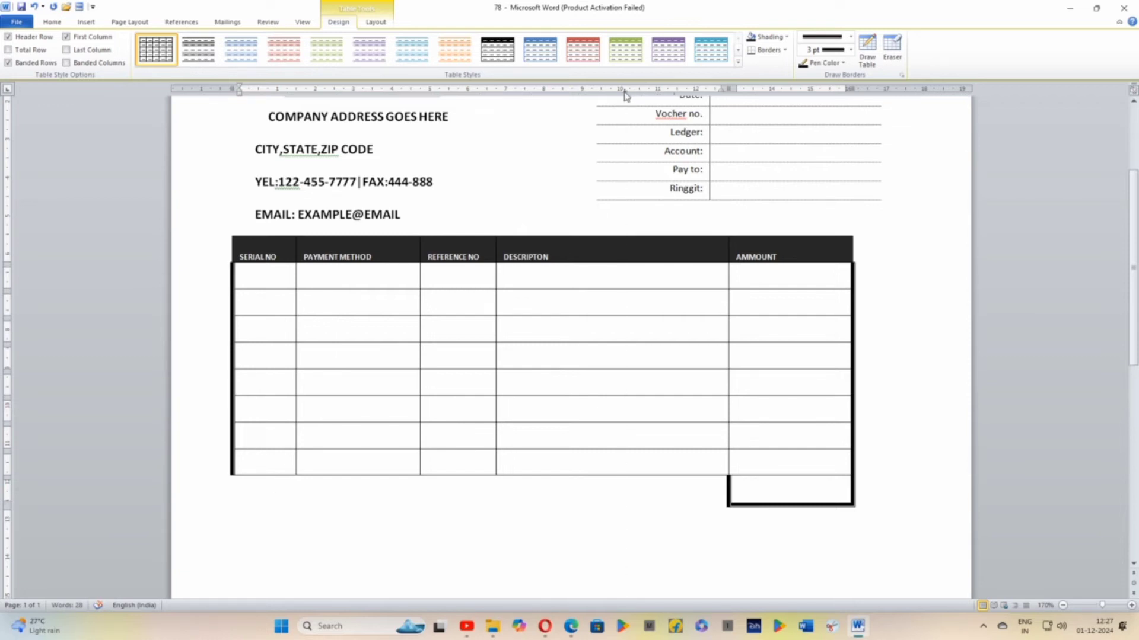
key(Tab)
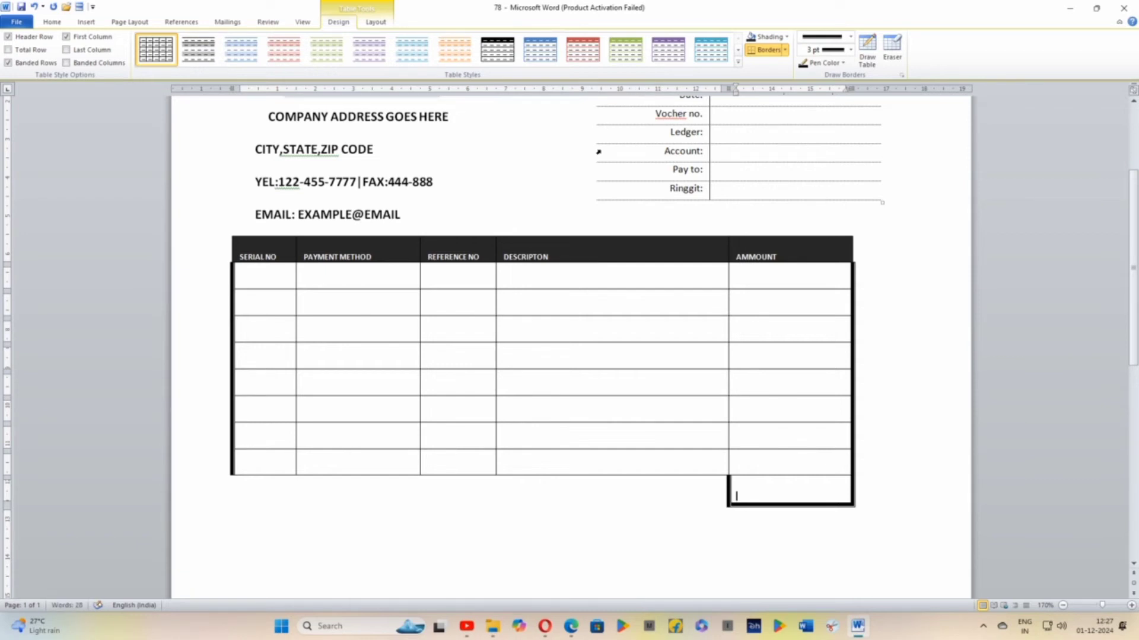
key(Return)
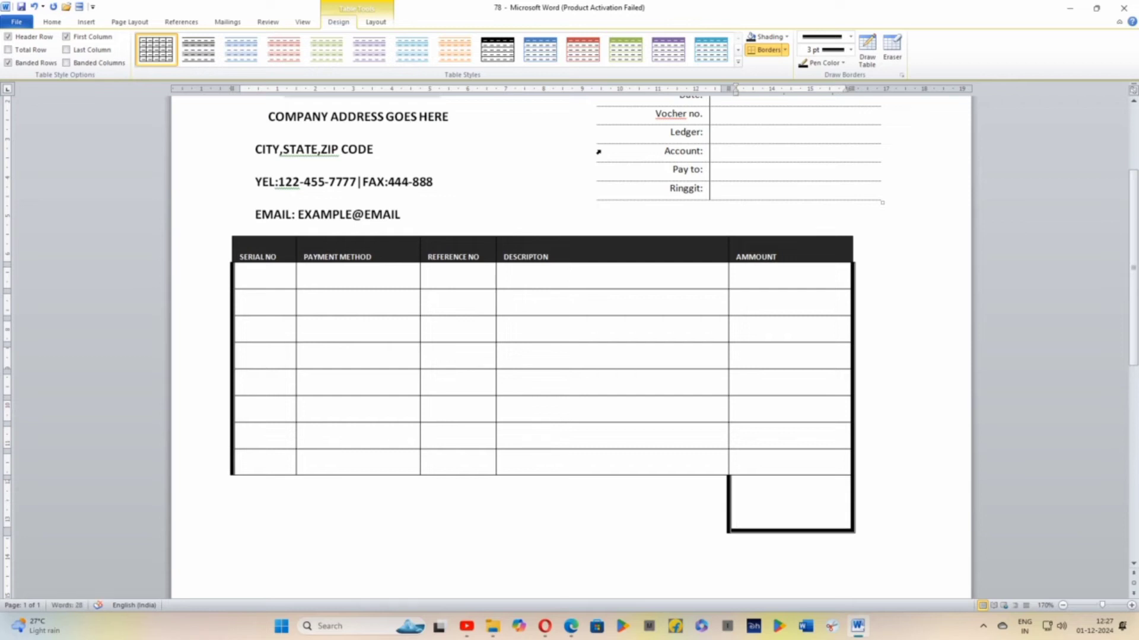
key(BackSpace)
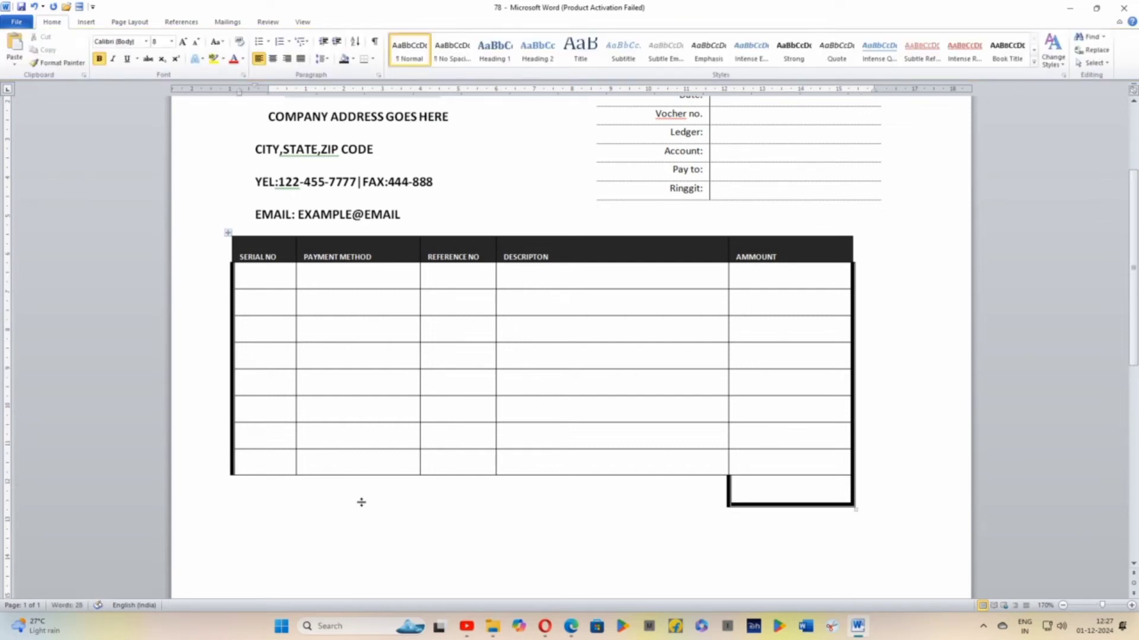
Add a new row below the table's last row
click(259, 493)
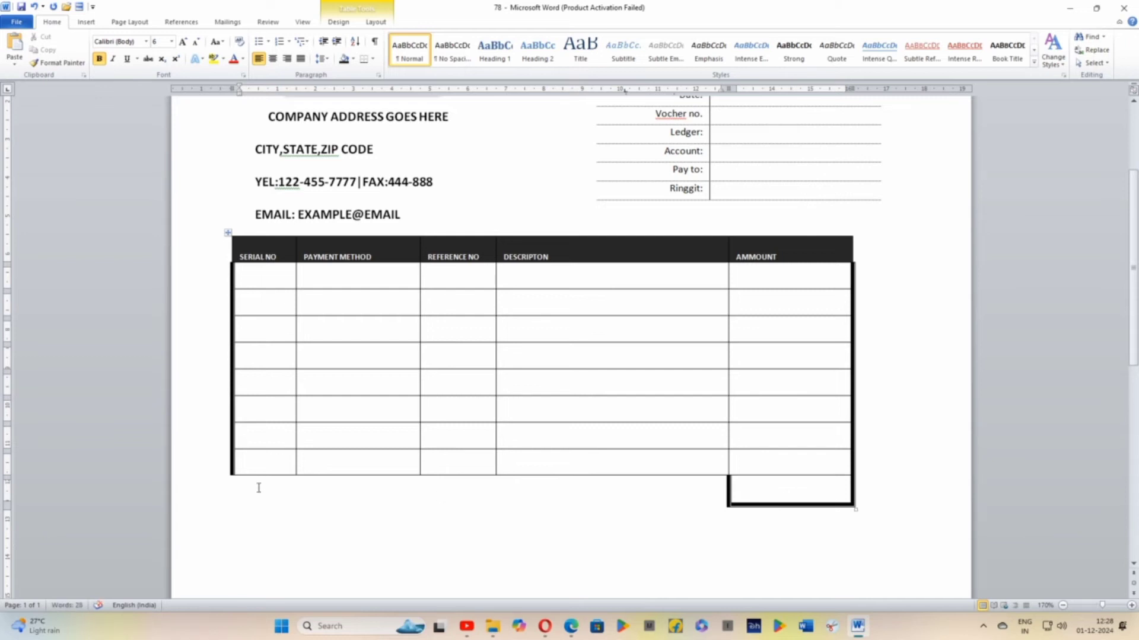
key(Return)
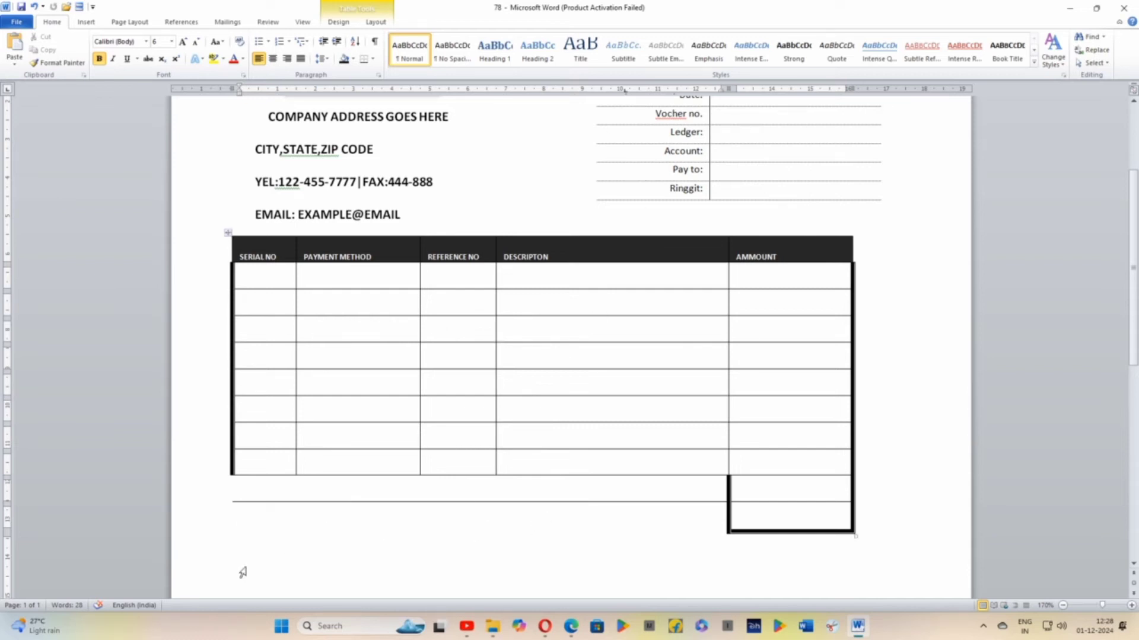
text(A)
click(736, 522)
text(P)
key(BackSpace)
click(308, 526)
key(BackSpace)
key(BackSpace)
click(809, 529)
Remove the border line between the merged cell and the new row beneath it
click(383, 22)
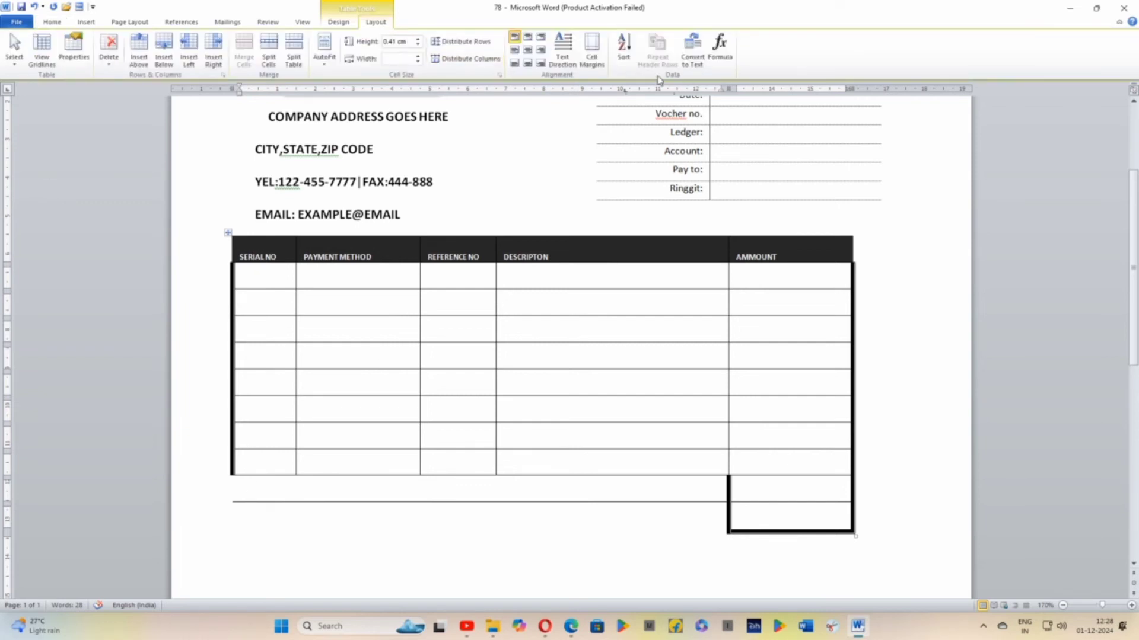
click(336, 24)
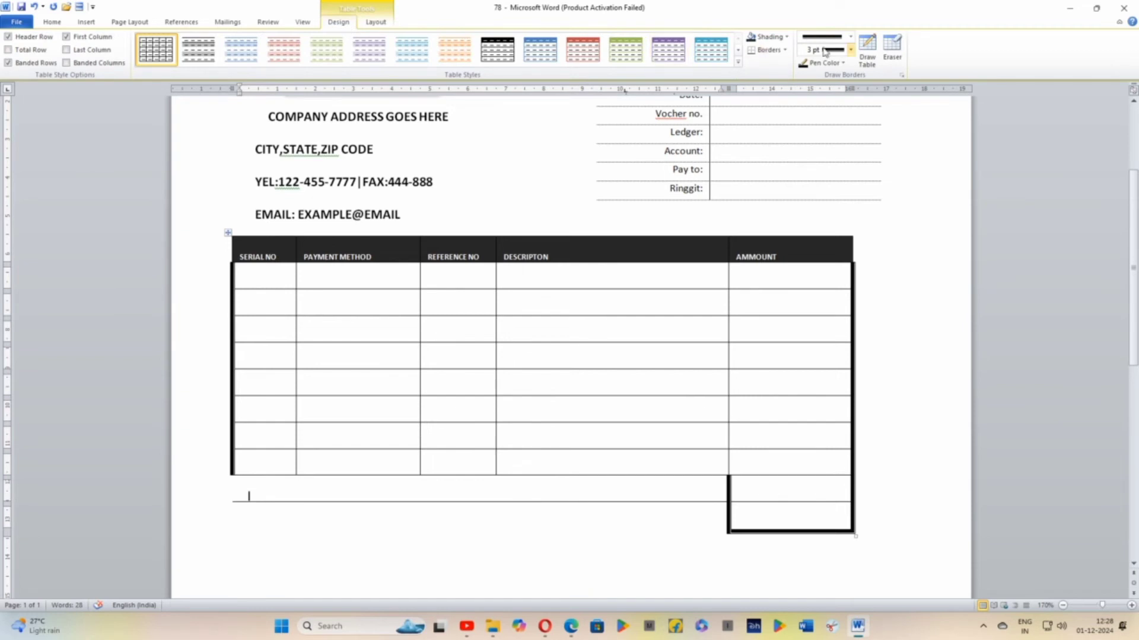
click(774, 53)
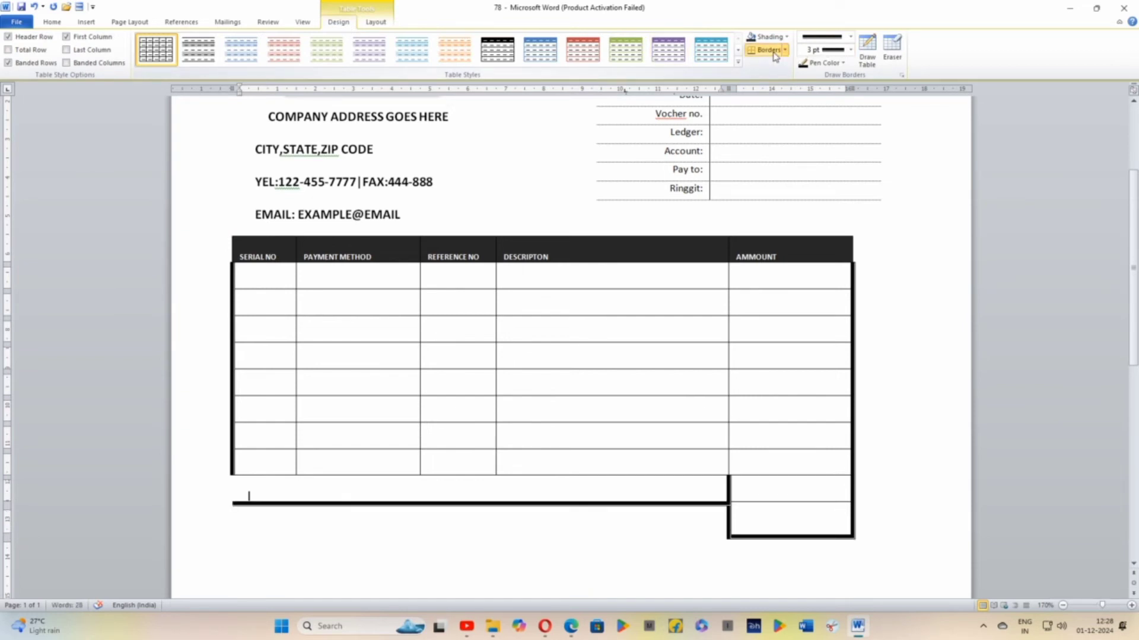
click(774, 54)
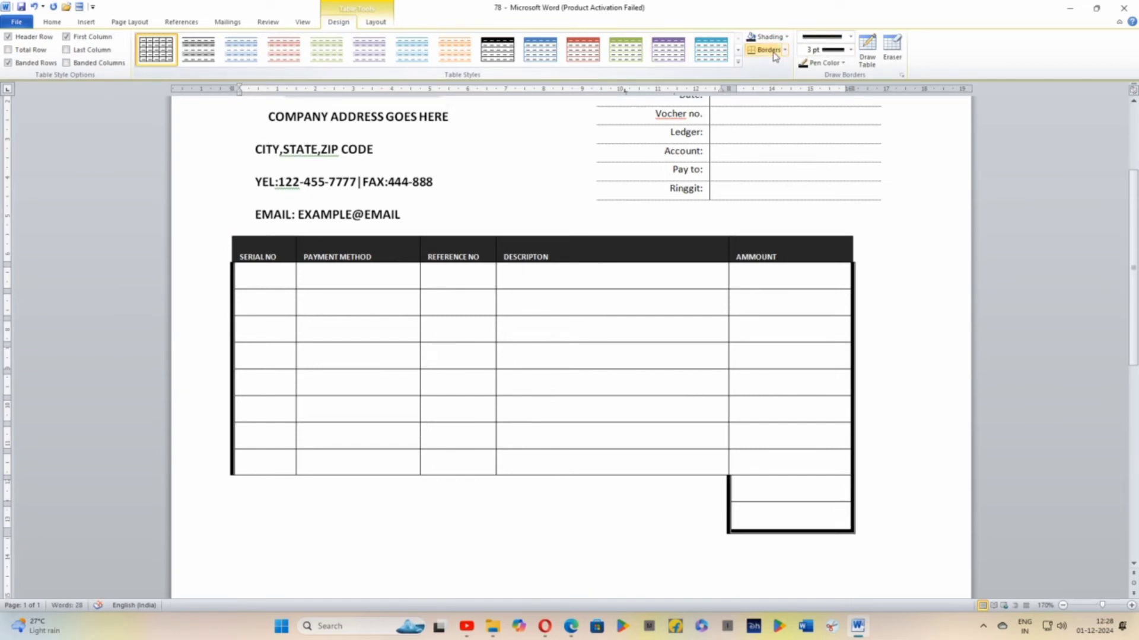
click(829, 522)
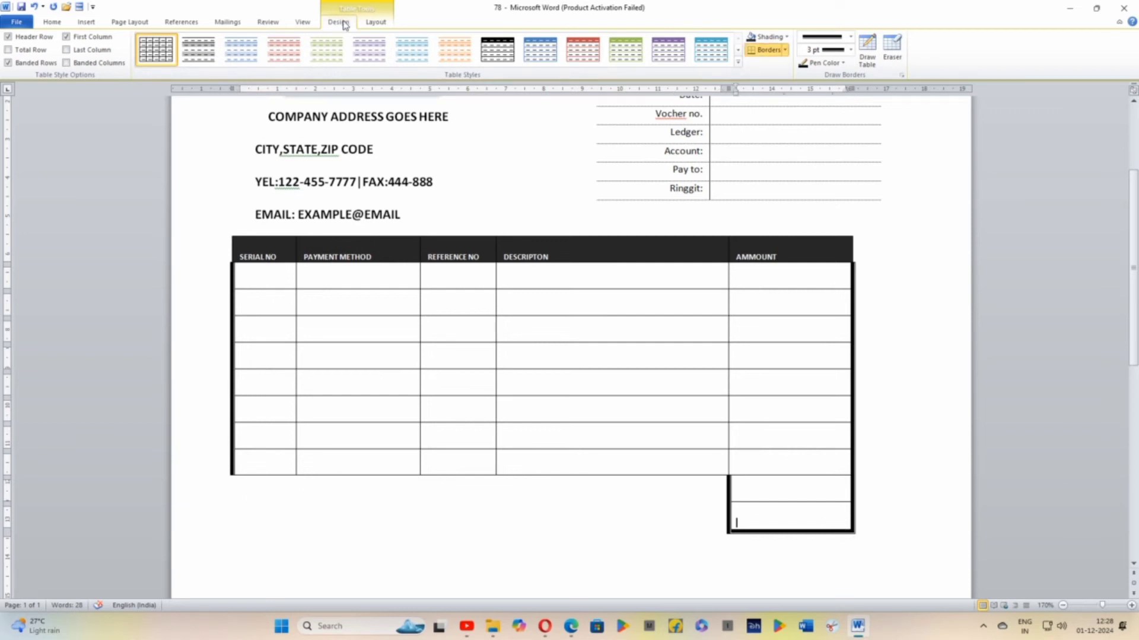
click(375, 22)
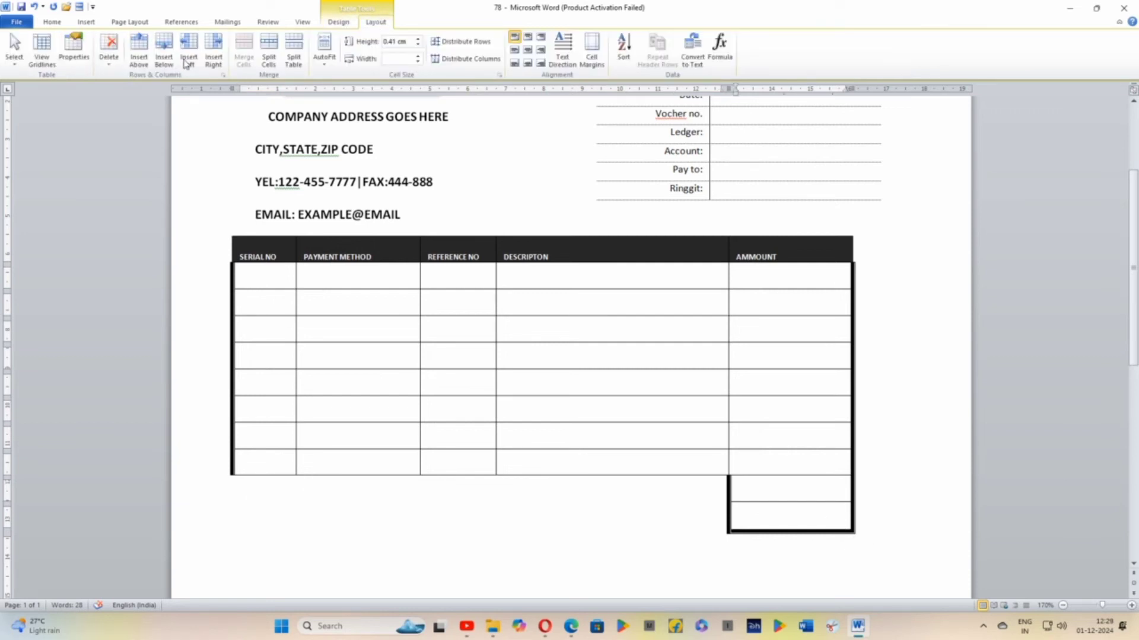
click(108, 69)
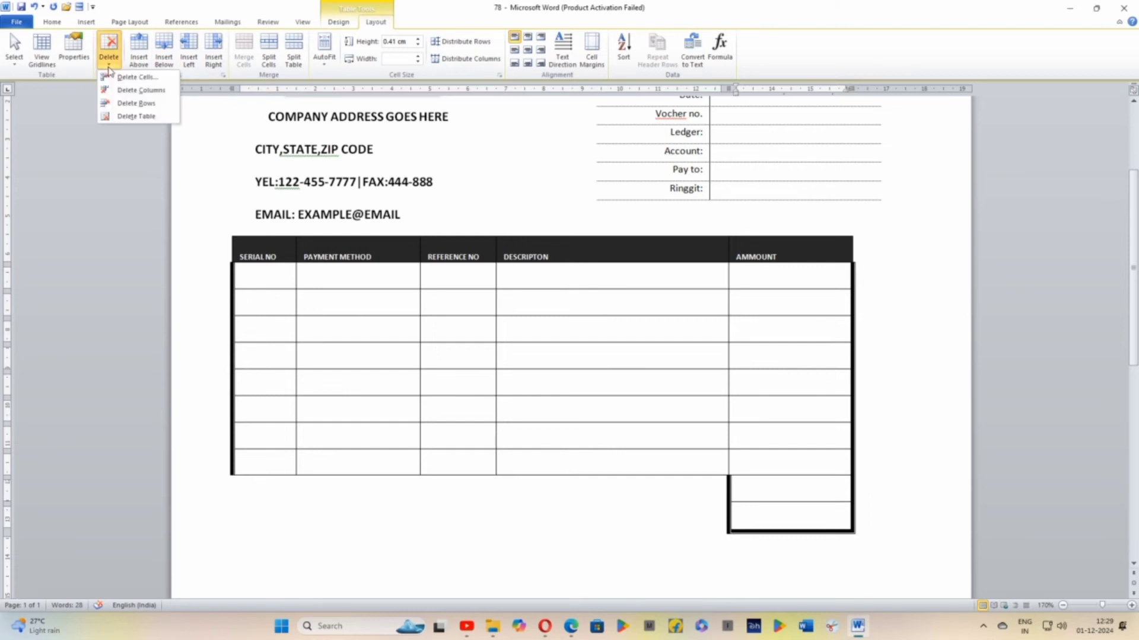
Remove the bottom, left and right borders from the AMMOUNT cell in the table's last row
click(762, 514)
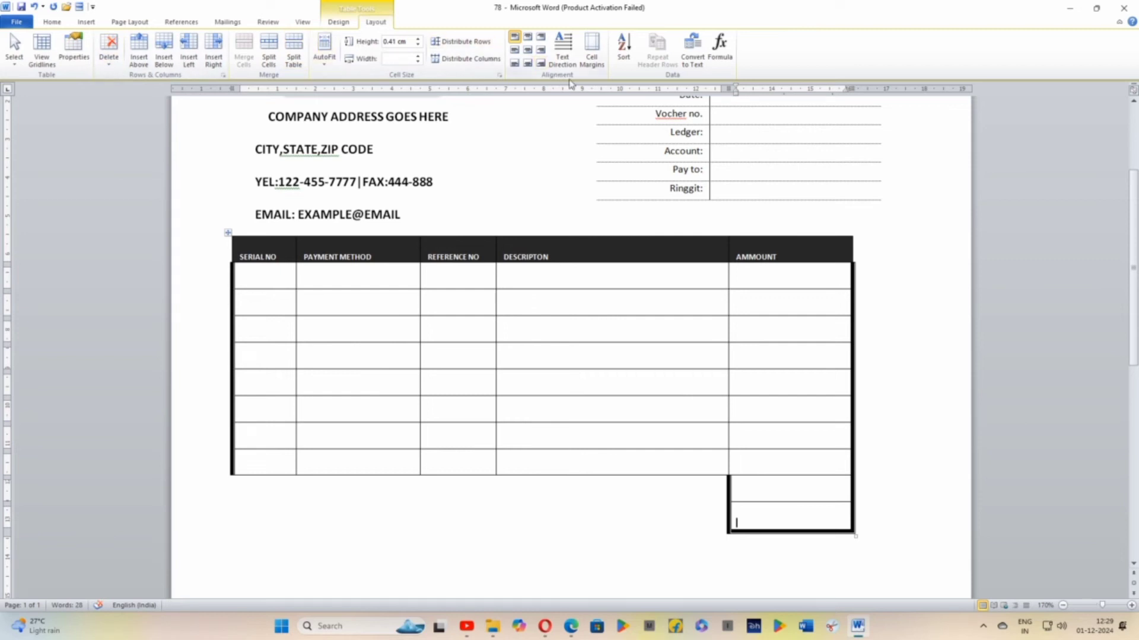
click(337, 22)
click(392, 25)
click(352, 25)
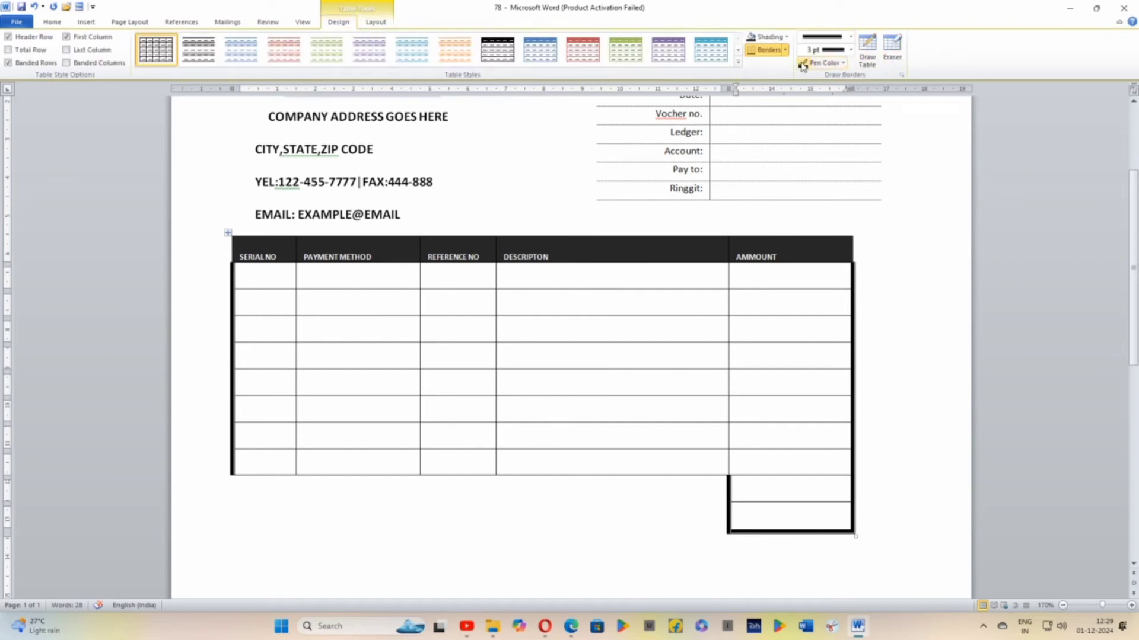
click(777, 54)
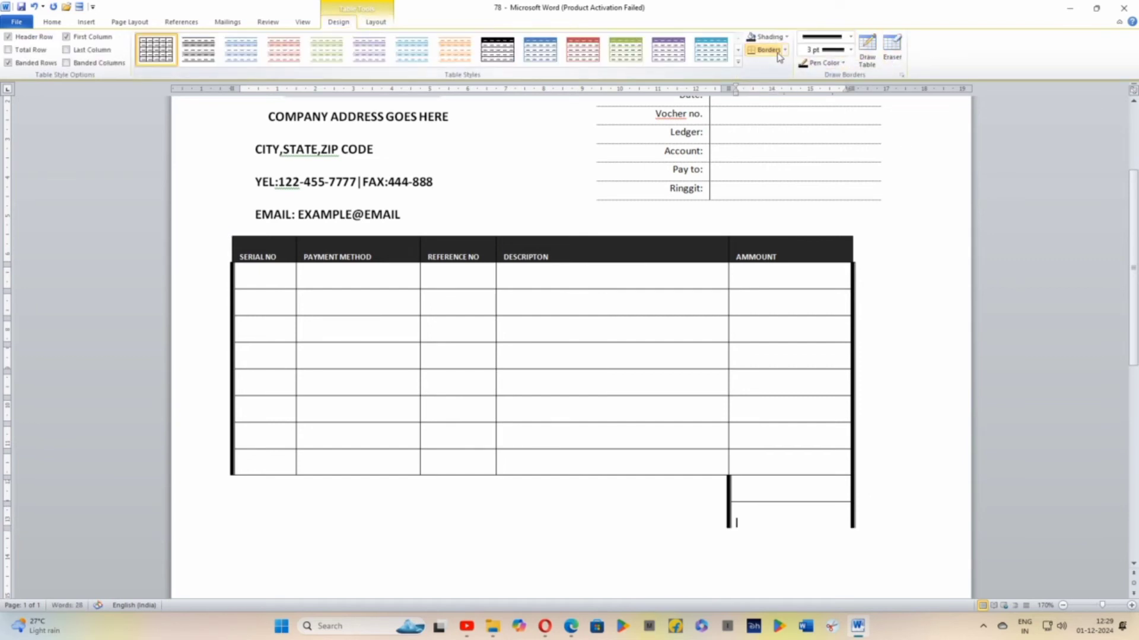
click(785, 51)
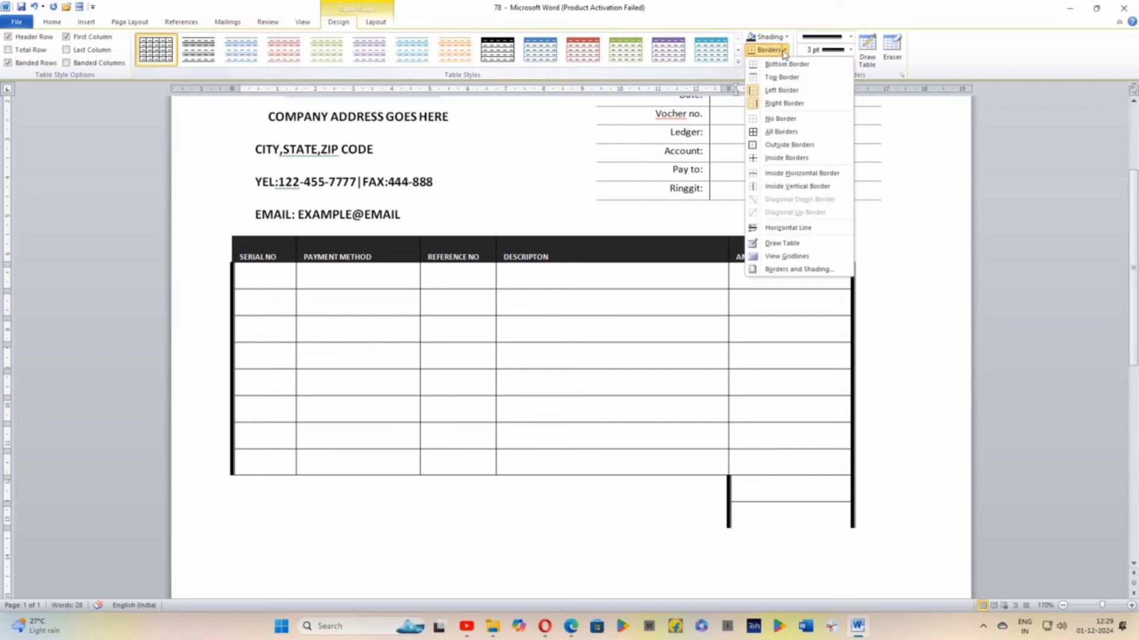
click(782, 90)
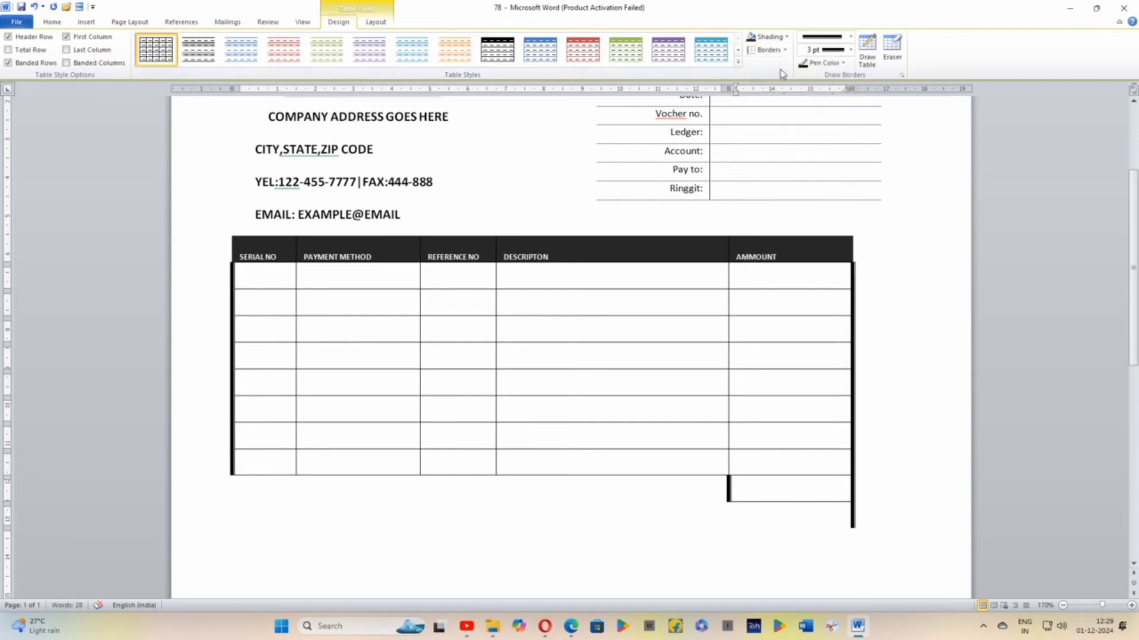
click(784, 51)
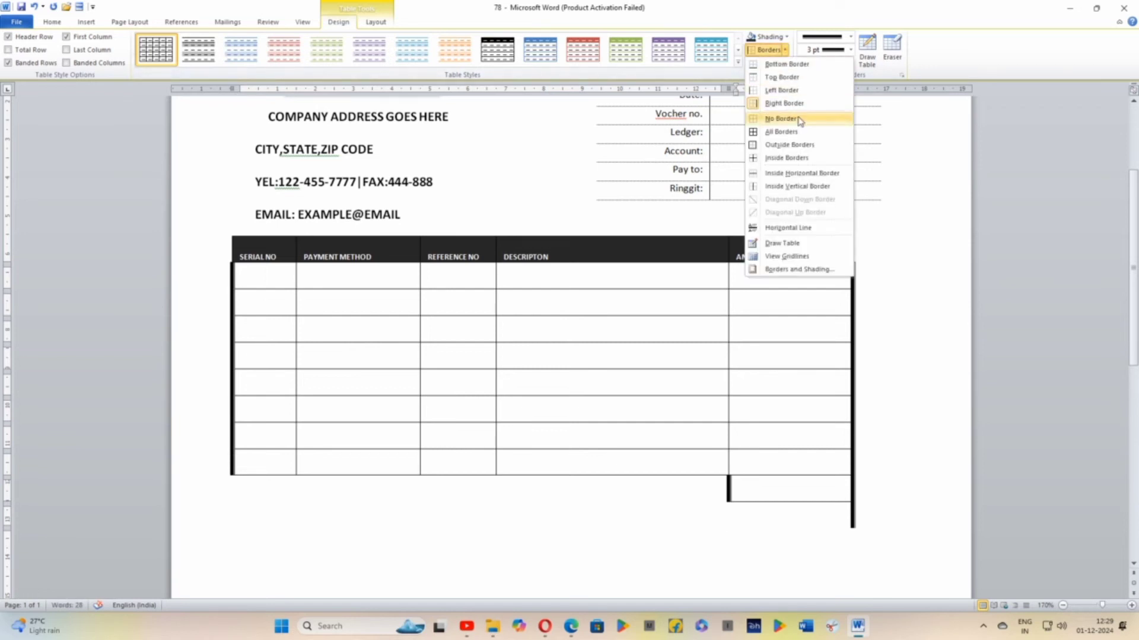
click(784, 103)
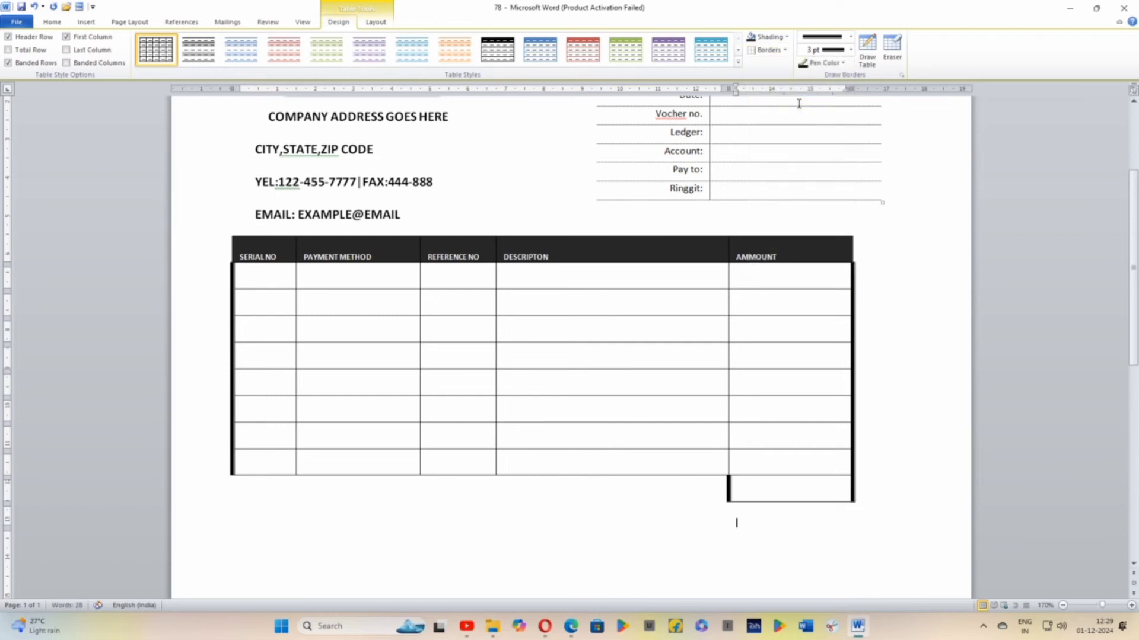
Add an AUTHOURISED label below the table with an underscore signature line beneath it
scroll(607, 558, down, 1)
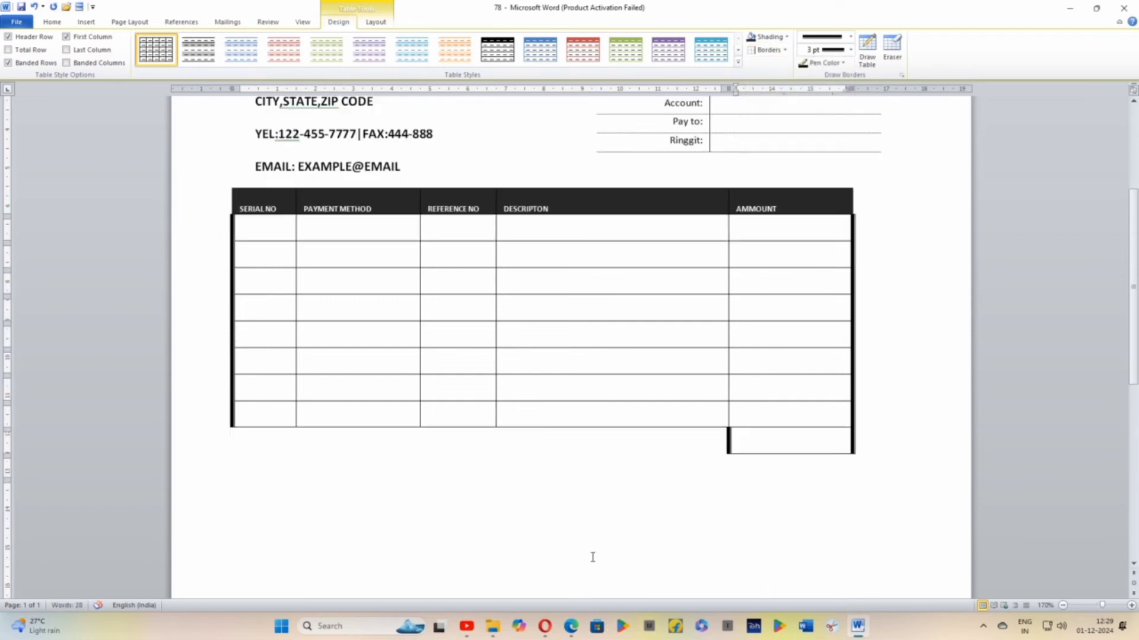
click(256, 532)
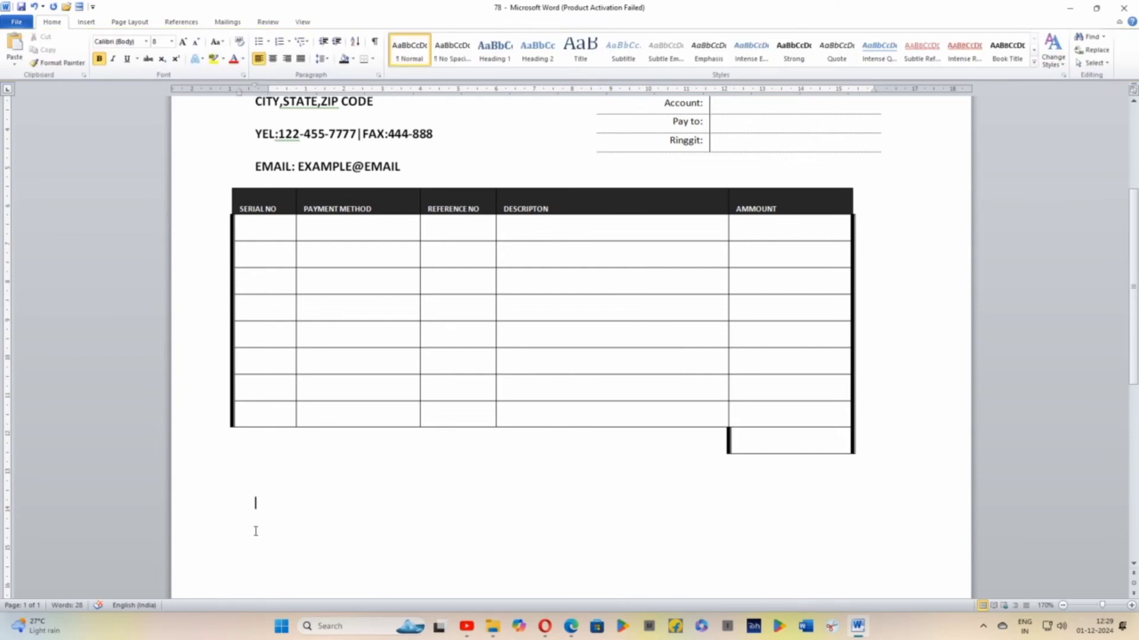
text(AUTHOURISED)
key(Return)
text(______________)
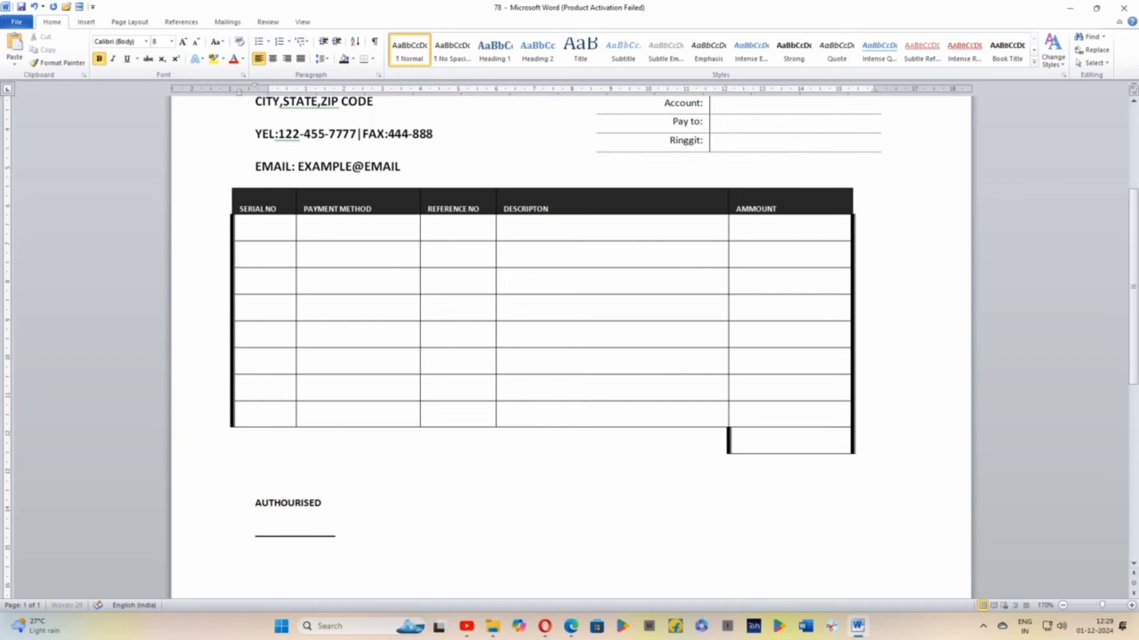
text(_)
Add a RECEIVED BY label on the same line as AUTHOURISED, tabbed across under the DESCRIPTON column
key(Up)
key(Tab)
key(Tab)
key(Tab)
key(Tab)
key(Tab)
key(Tab)
key(Tab)
text(RECEI)
text(VED)
text( D)
key(BackSpace)
text(BY)
key(Return)
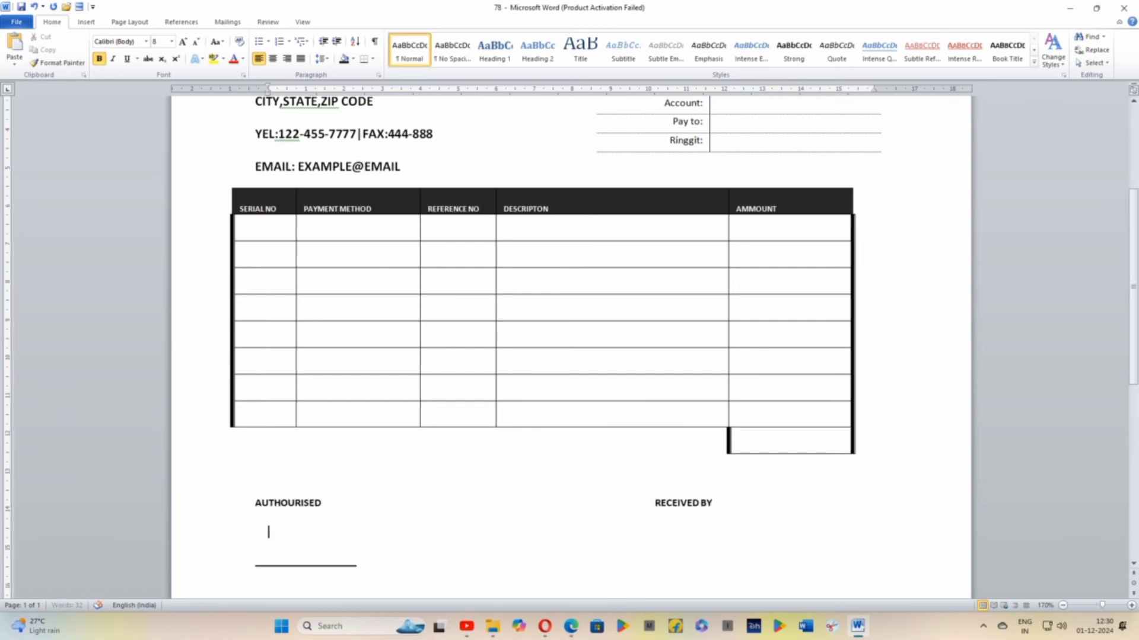
key(BackSpace)
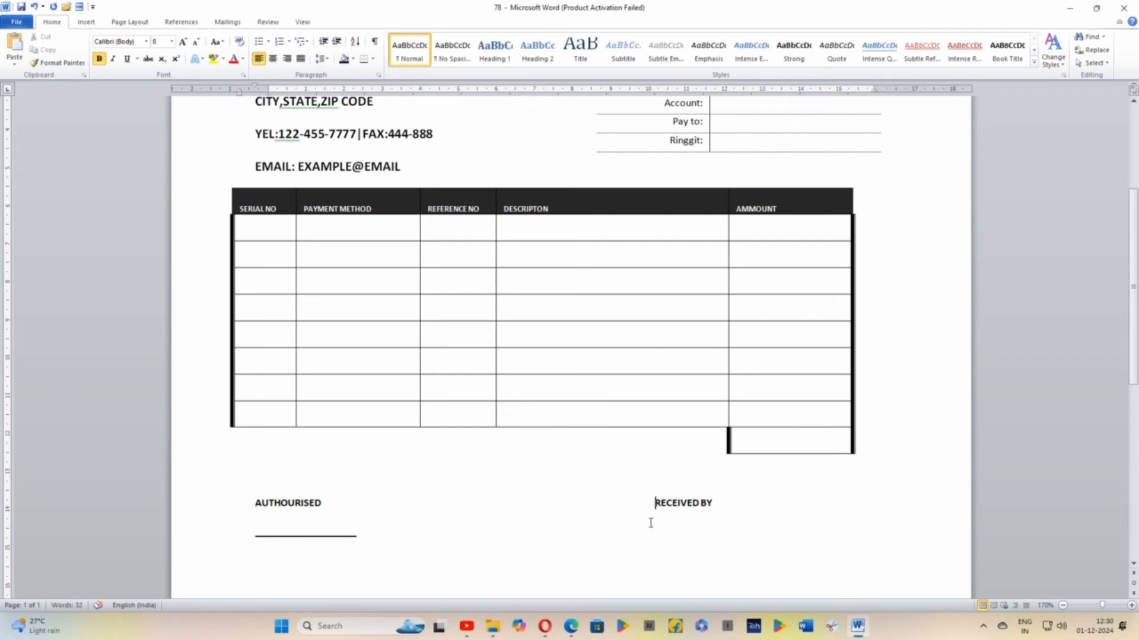
Add an underscore signature line beneath RECEIVED BY, on the same line as the AUTHOURISED signature line
click(375, 544)
key(Tab)
key(Tab)
key(Tab)
key(Tab)
key(Tab)
key(Tab)
text(___)
click(237, 463)
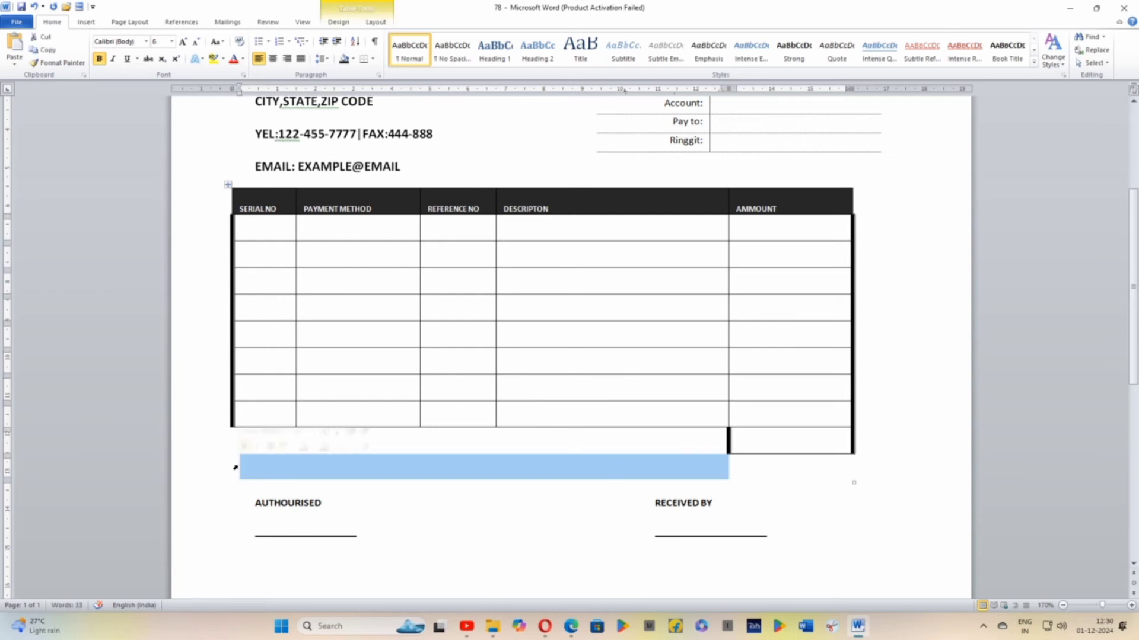
click(253, 482)
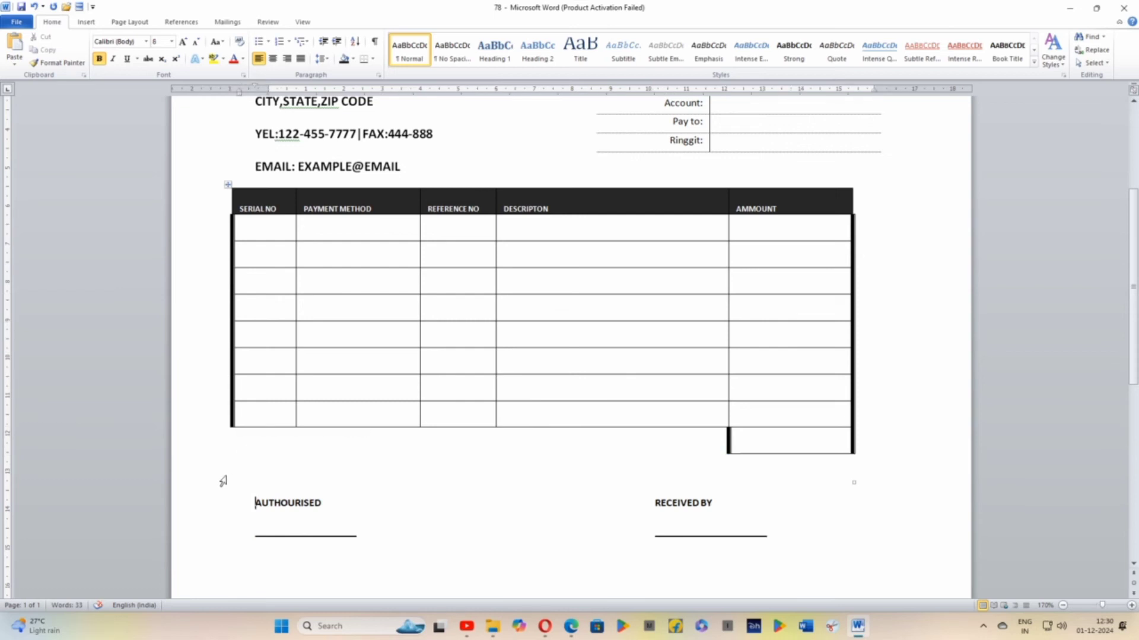
click(222, 474)
click(231, 485)
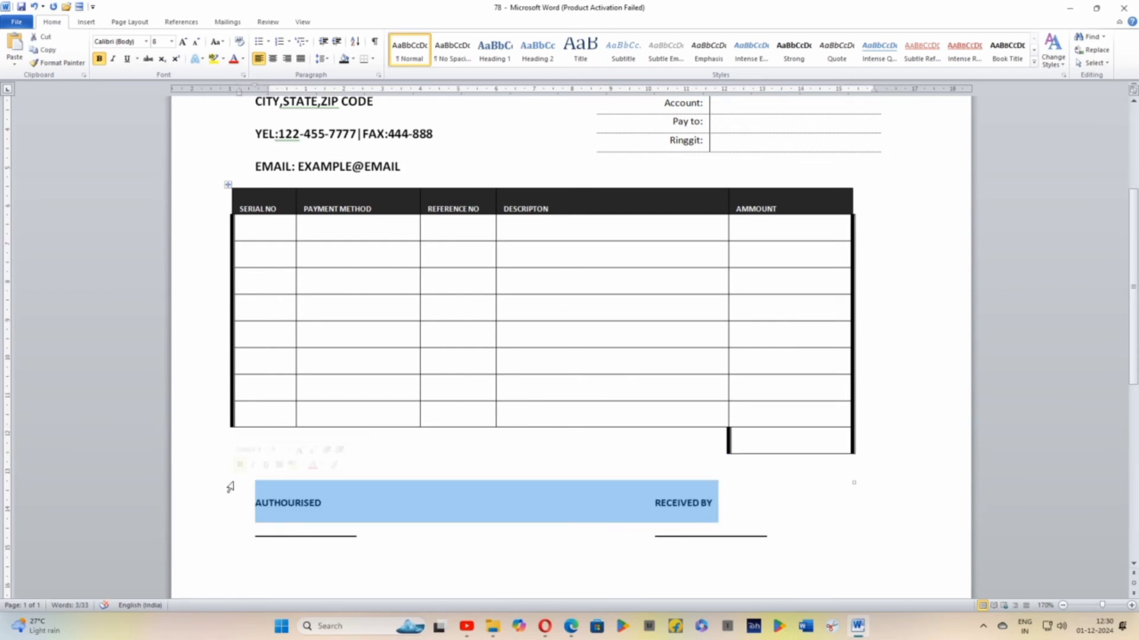
scroll(418, 517, up, 1)
scroll(418, 518, down, 1)
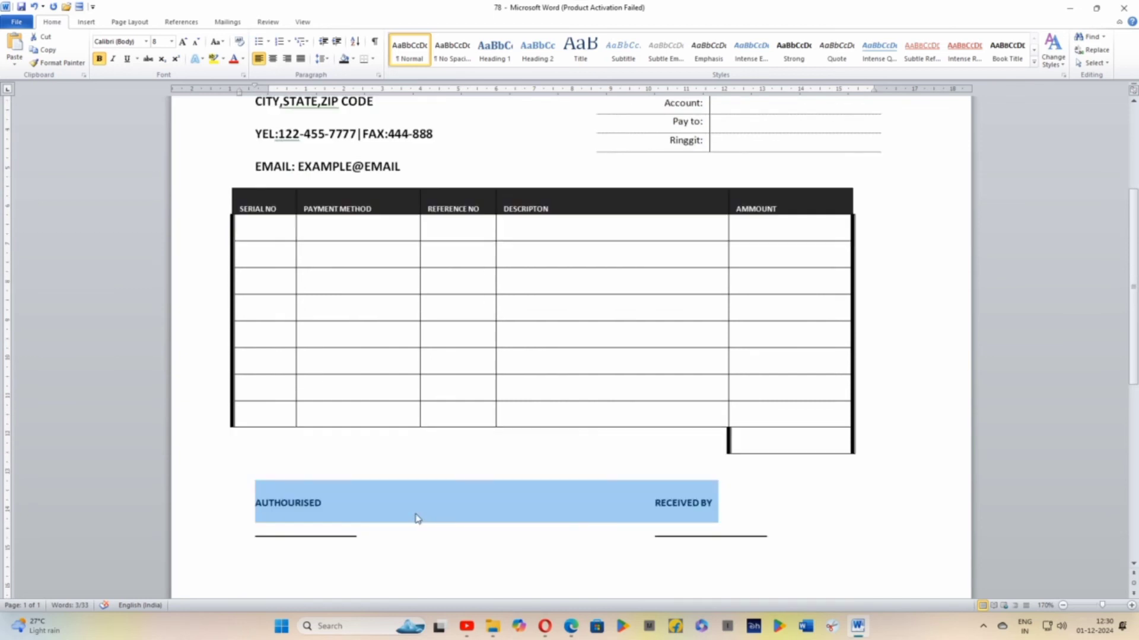
Enter TOTAL in the borderless AMMOUNT cell of the table's last row
click(631, 456)
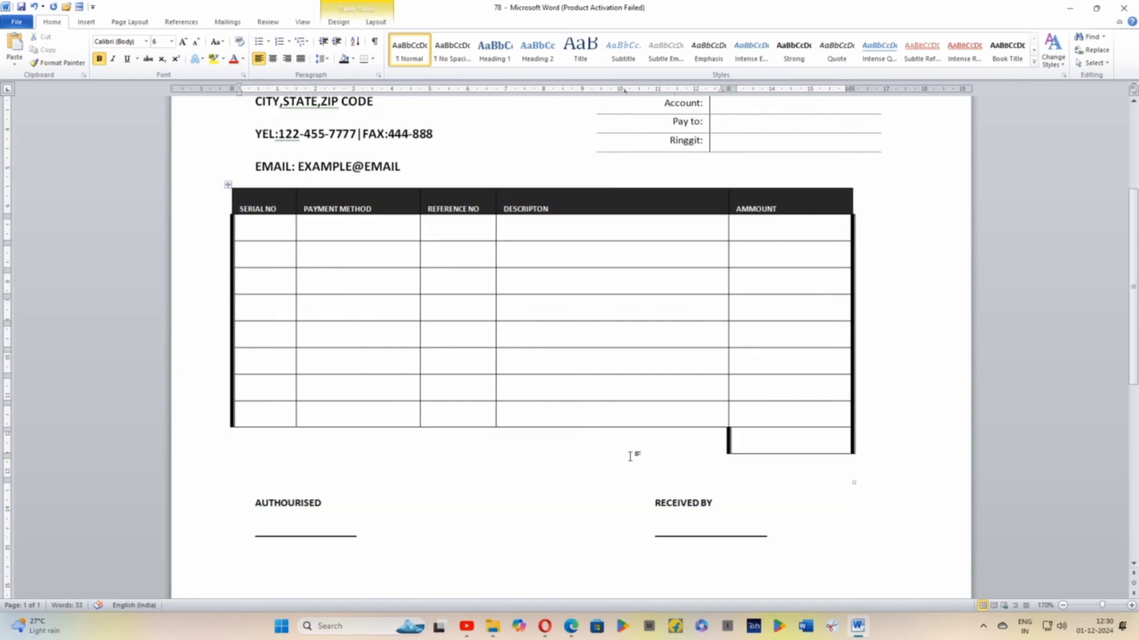
key(Tab)
text(TOTAL)
drag(736, 475, 761, 474)
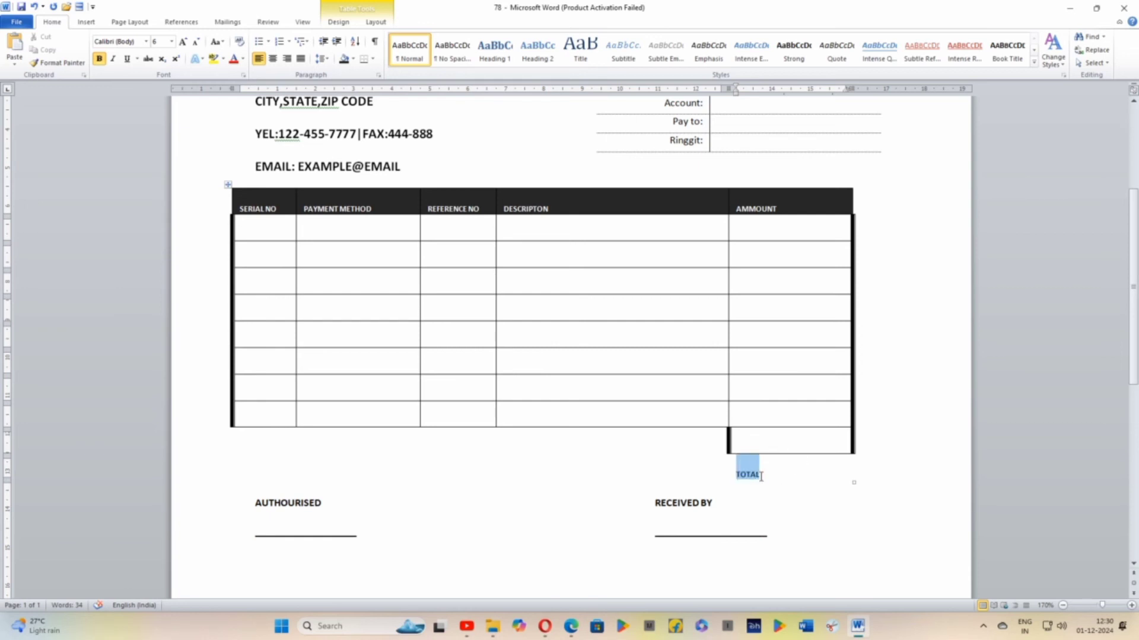
Enter TOTAL in the merged cell beside the last bordered AMMOUNT cell and delete the misplaced TOTAL in the row below
click(690, 446)
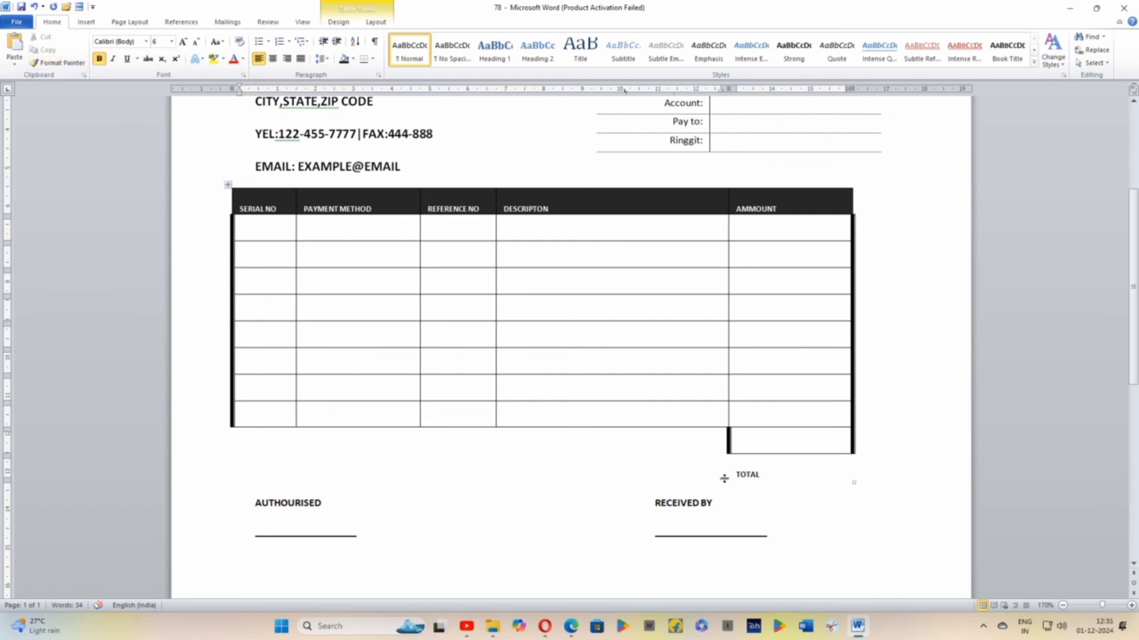
text(TOTAL)
mouse_move(740, 475)
mouse_down()
mouse_move(729, 475)
mouse_move(761, 478)
mouse_up()
key(Delete)
Set the font size of the TOTAL label to 20
drag(612, 448, 641, 448)
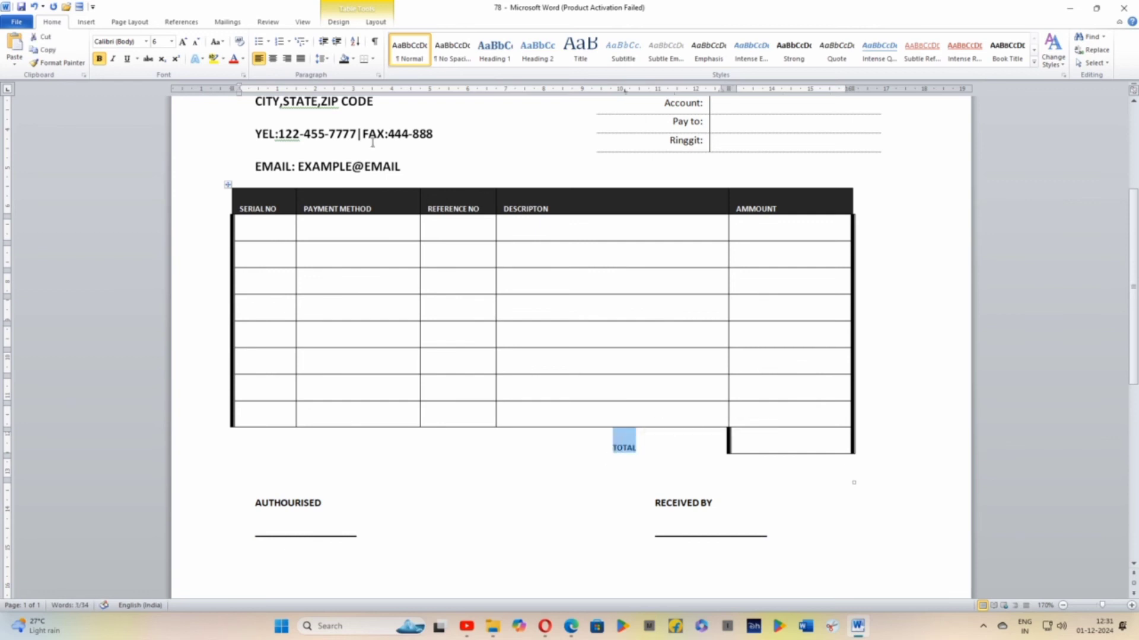
click(171, 42)
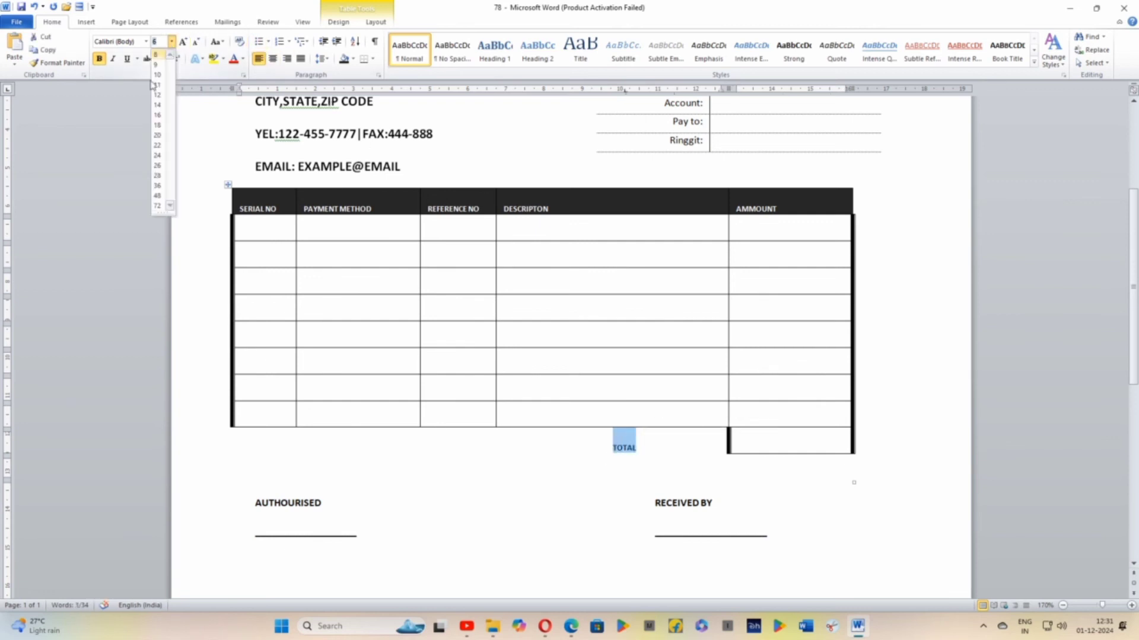
click(160, 137)
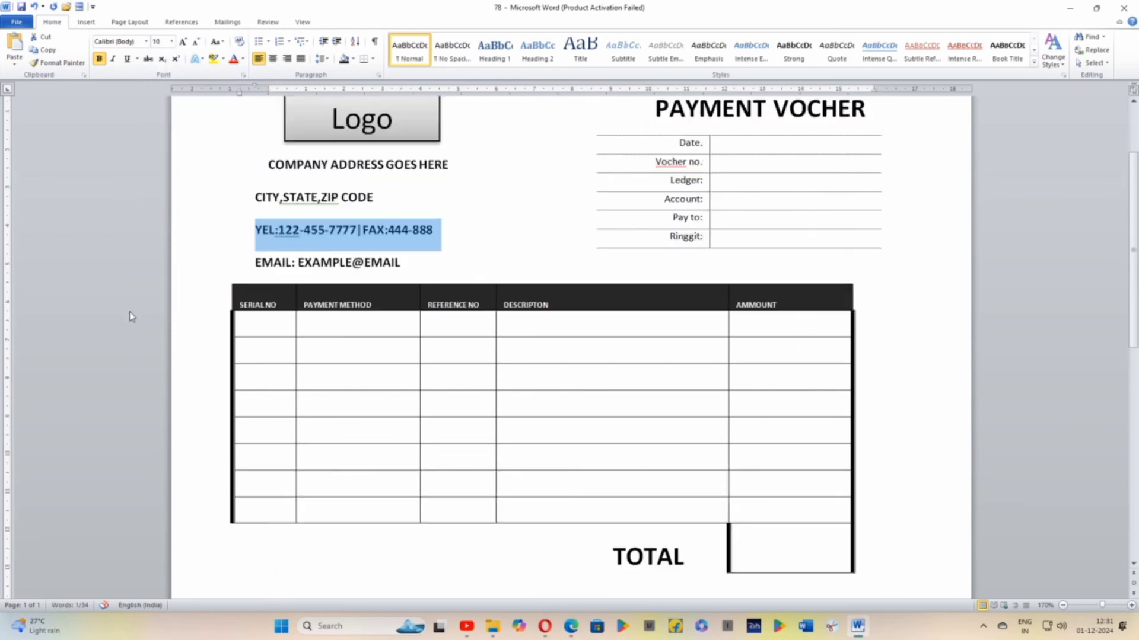
Open the information page for the document file
scroll(130, 312, up, 3)
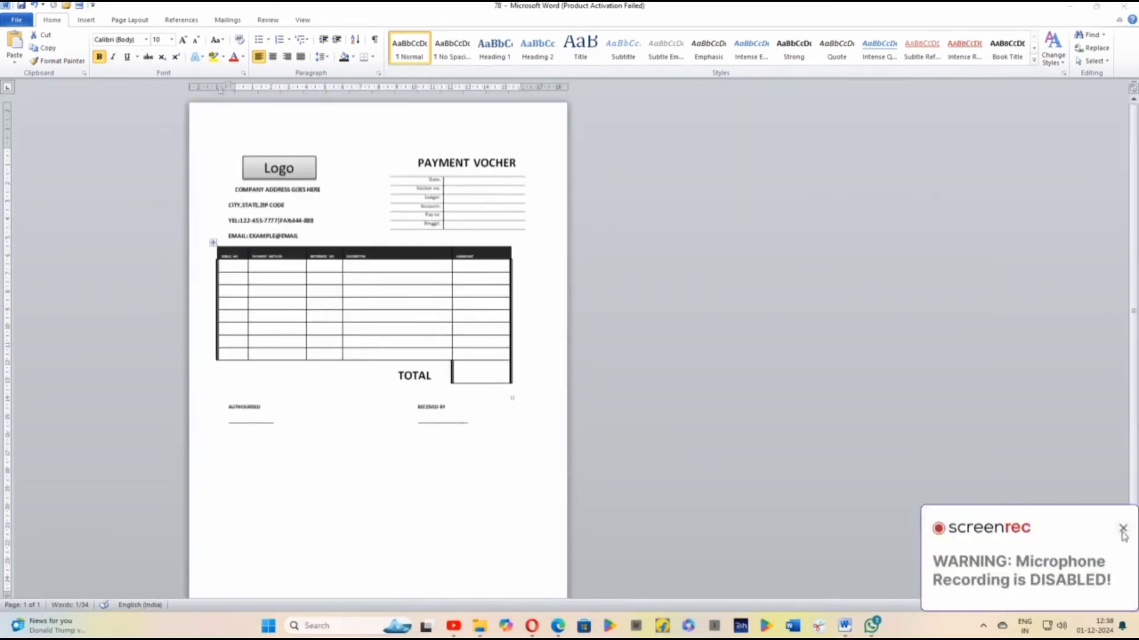
click(1120, 530)
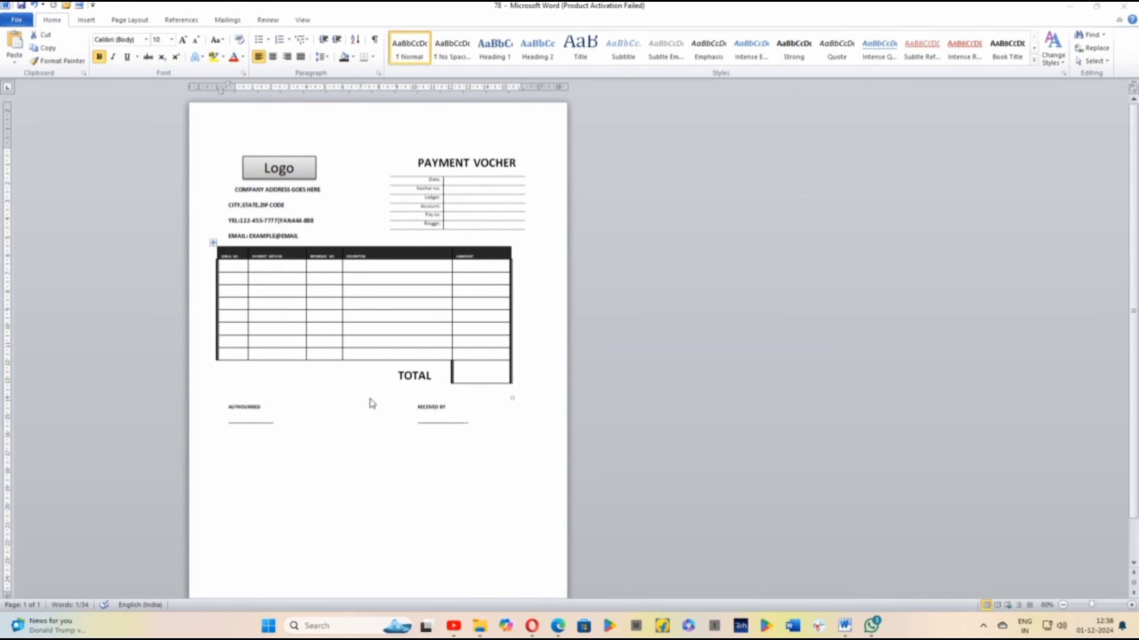
click(20, 22)
click(17, 22)
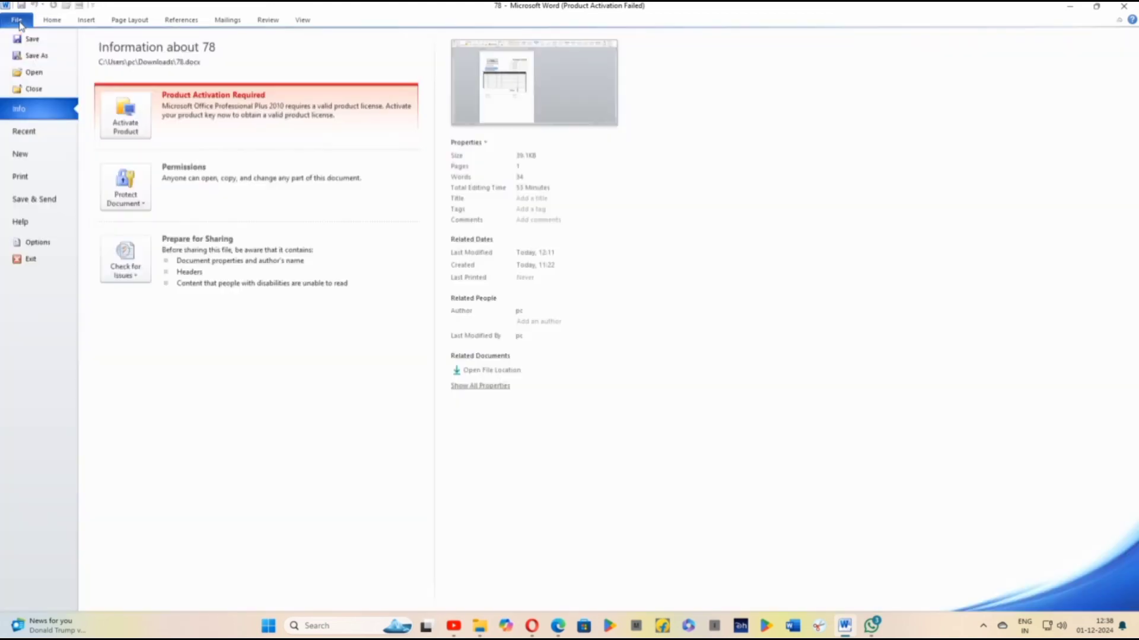